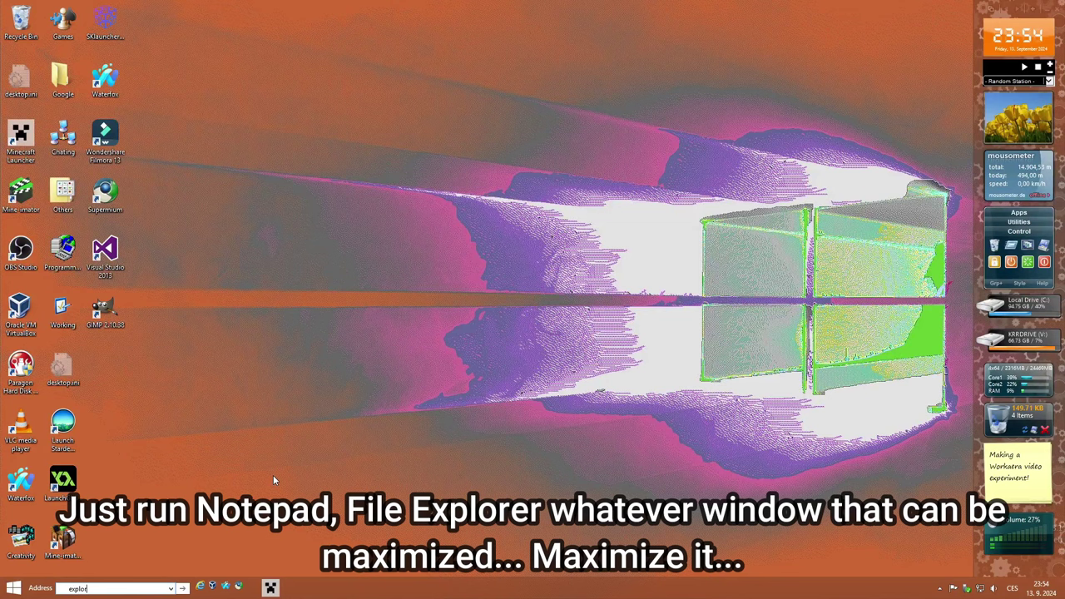
Launch File Explorer with the explorer command, move its My PC window up, and maximize it.
text(er)
key(Return)
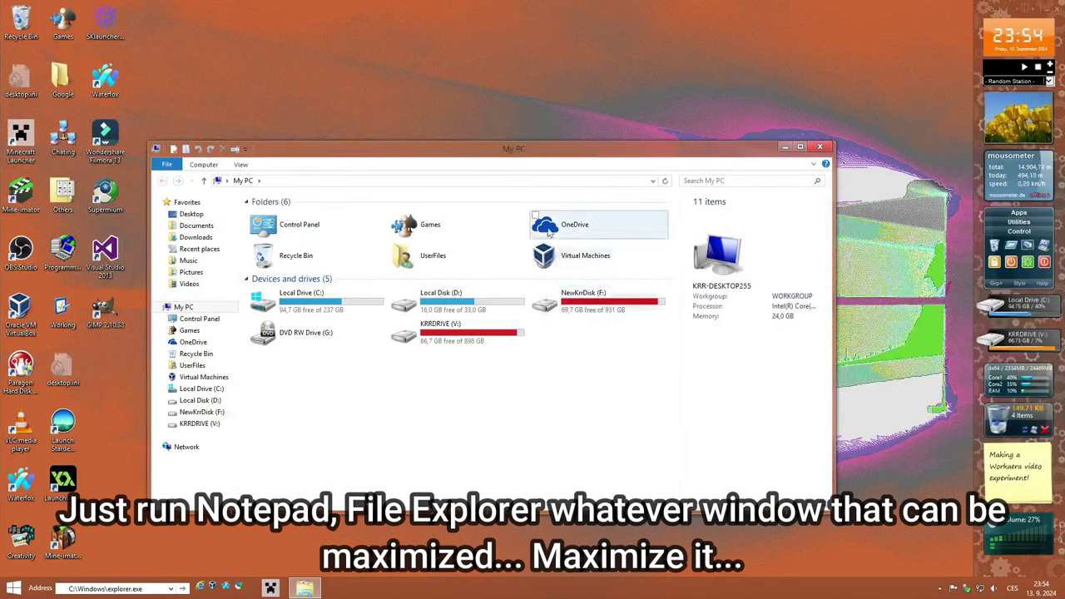
drag(533, 150, 622, 108)
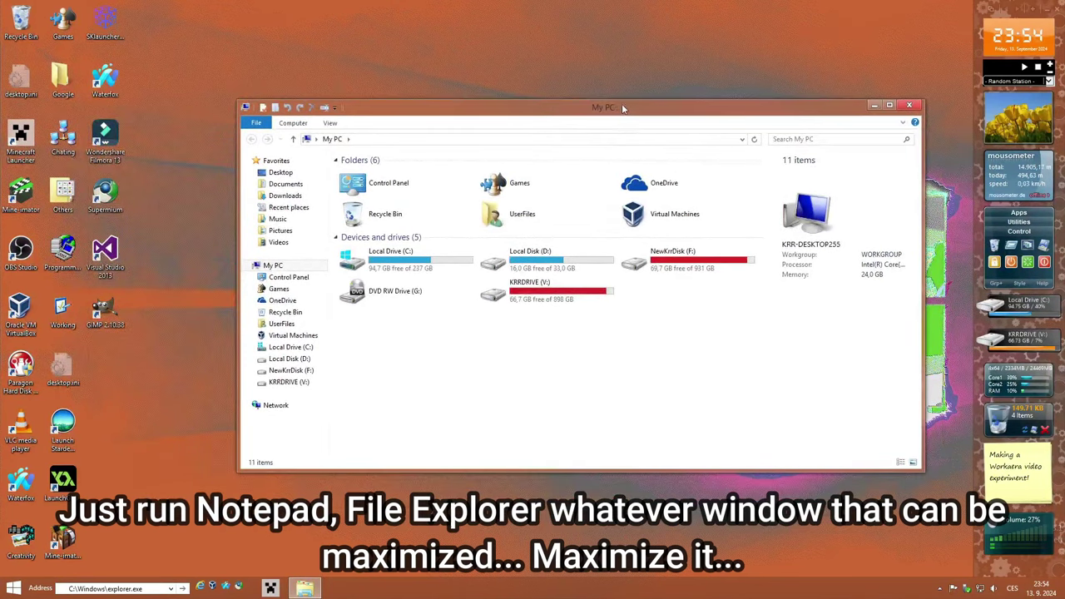
click(890, 104)
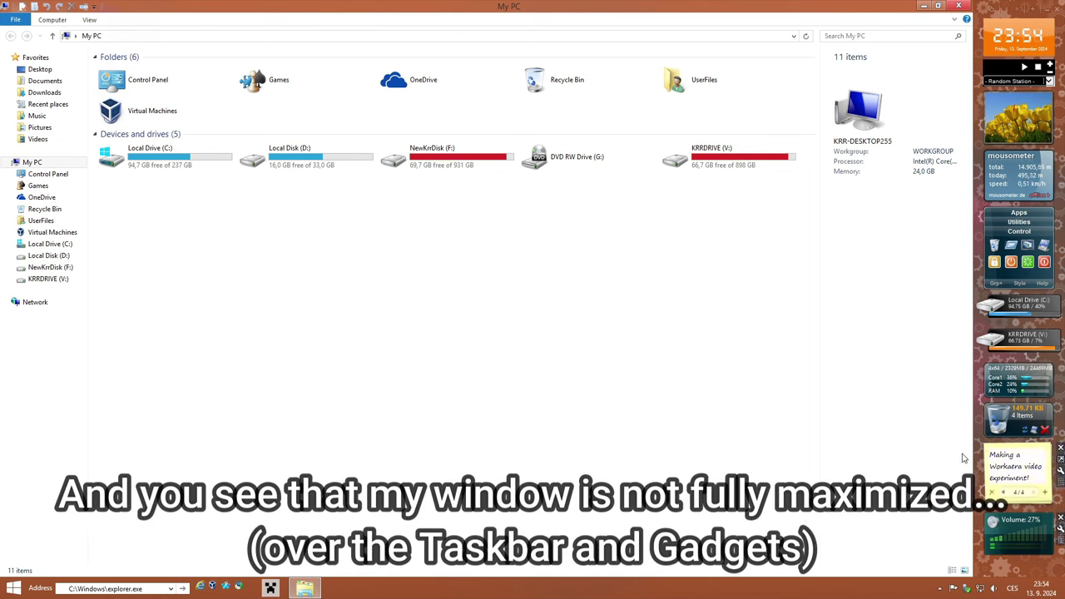
Turn off the gadget sidebar's always-on-top option and test restoring and maximizing My PC over the gadget area.
right_click(987, 574)
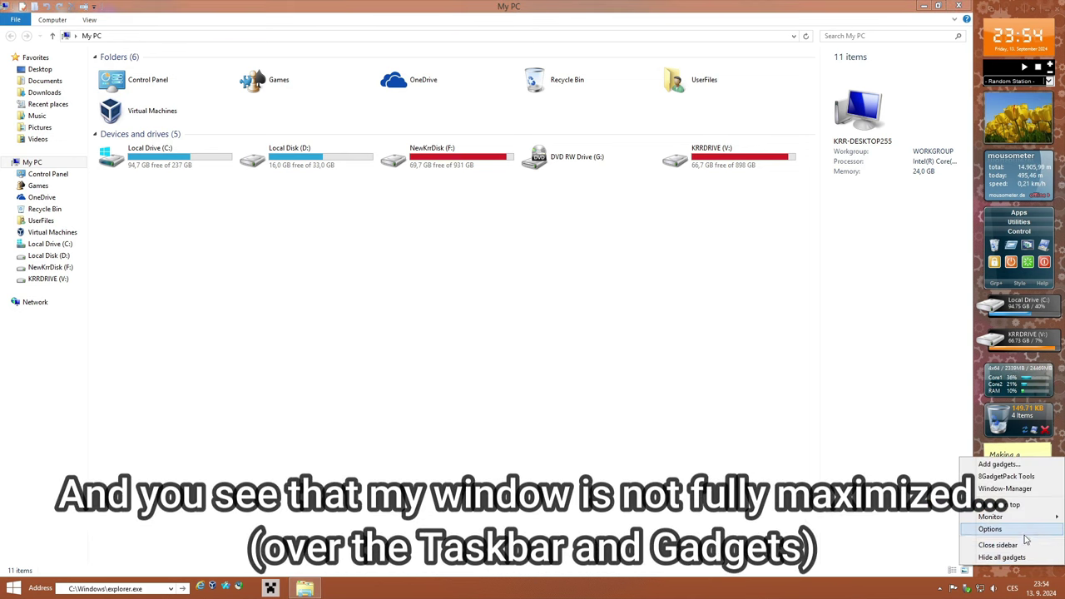
click(1012, 506)
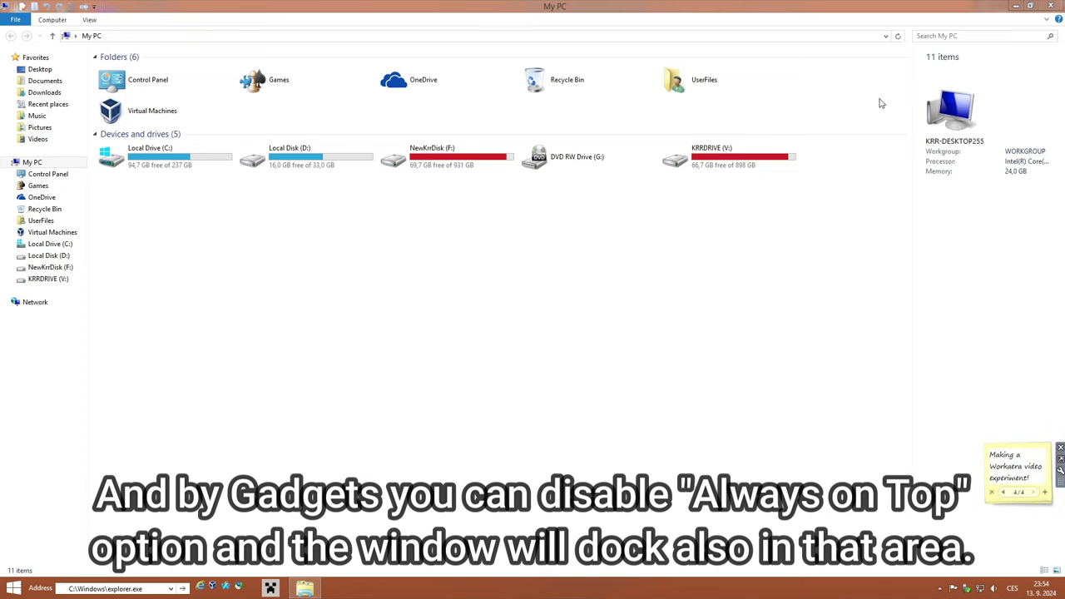
drag(838, 6, 709, 63)
double_click(880, 60)
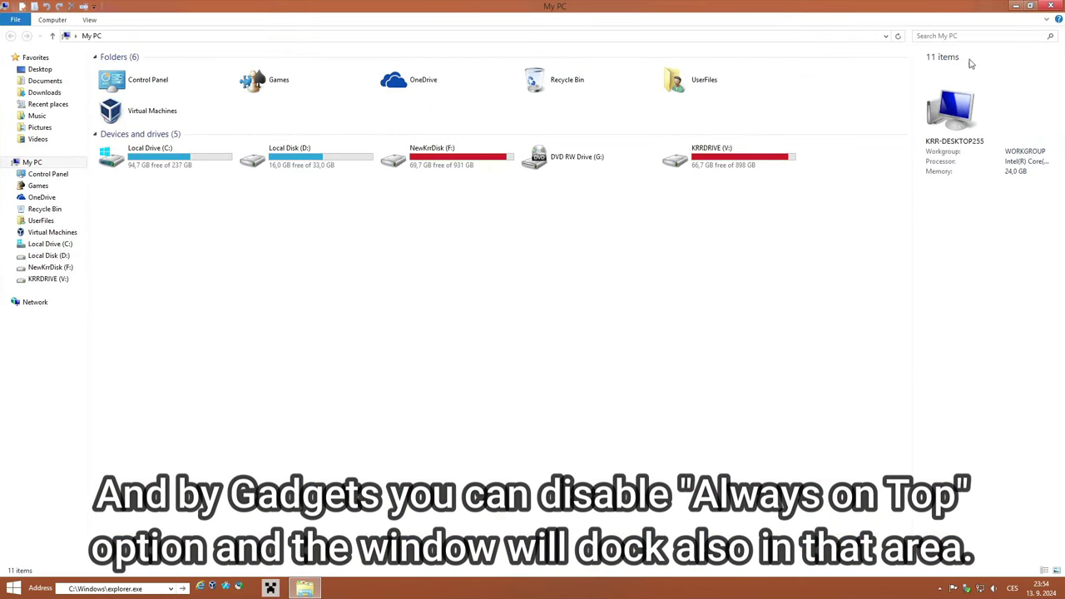
double_click(990, 7)
Turn the gadget sidebar's always-on-top option back on and test maximizing the My PC window again.
right_click(970, 22)
mouse_move(975, 32)
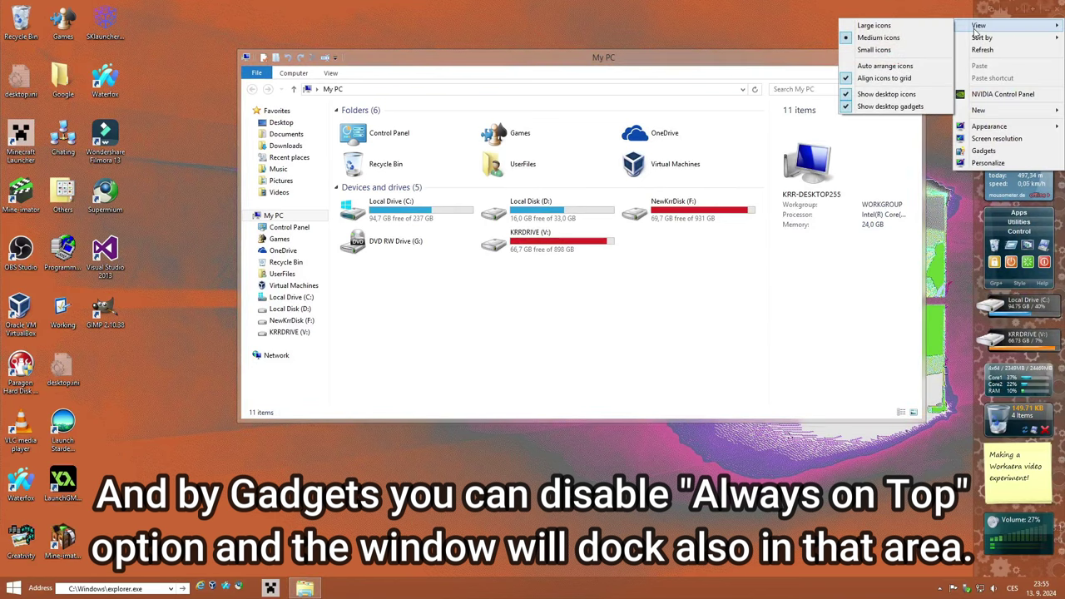
right_click(977, 11)
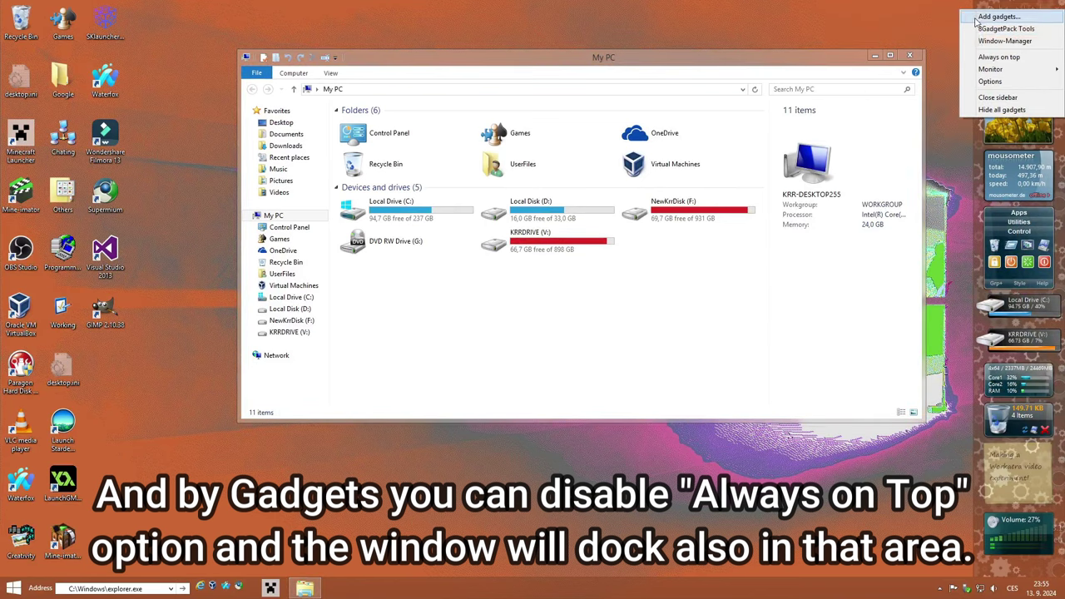
click(1003, 58)
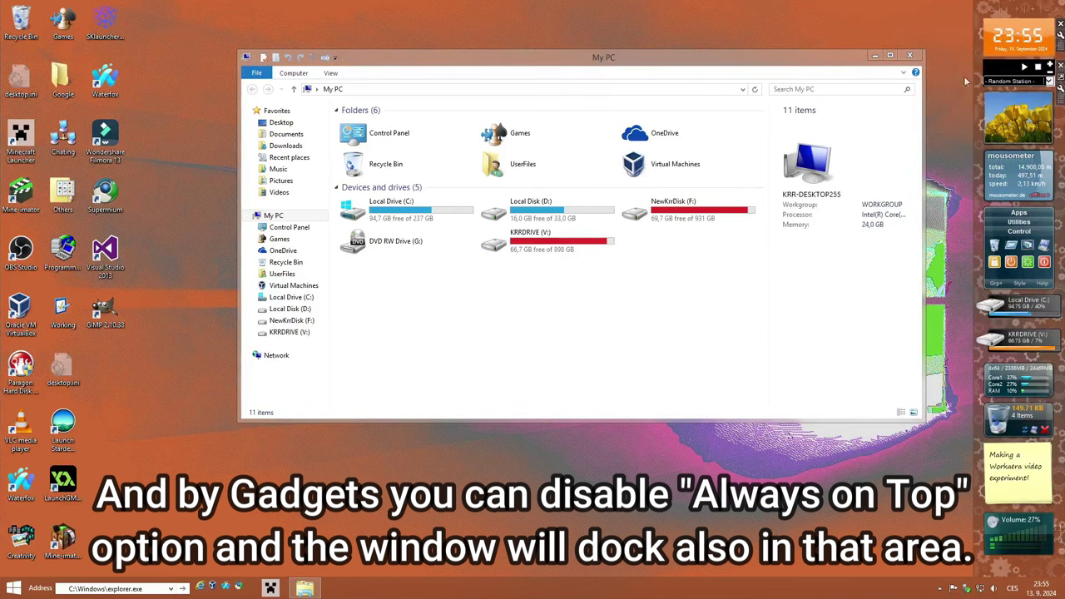
click(889, 55)
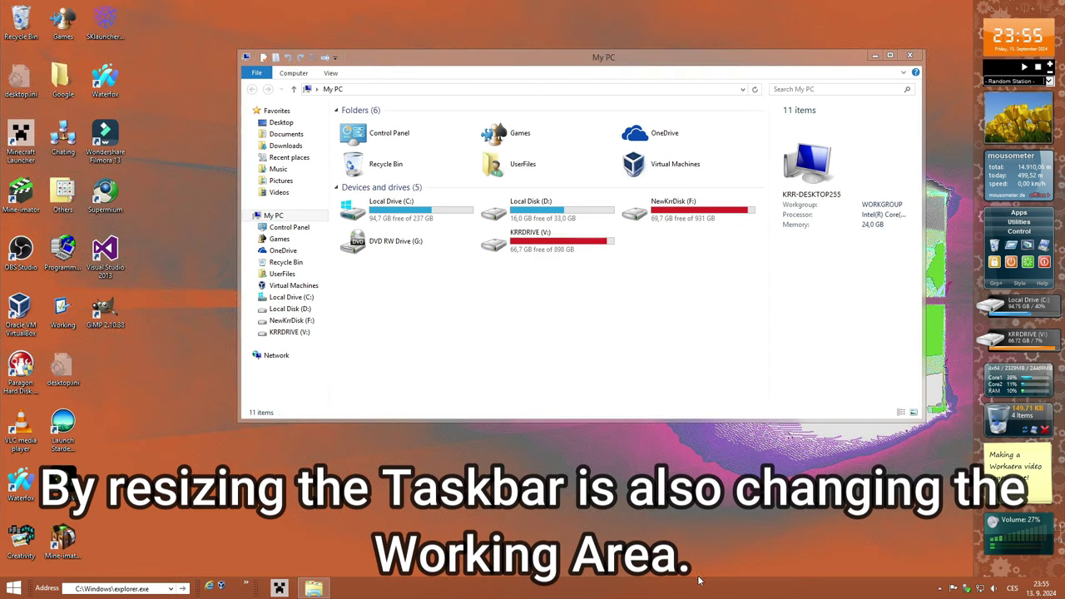
Enlarge the taskbar to about a quarter of the screen height, then maximize and restore the My PC window.
drag(701, 579, 701, 509)
drag(766, 509, 774, 447)
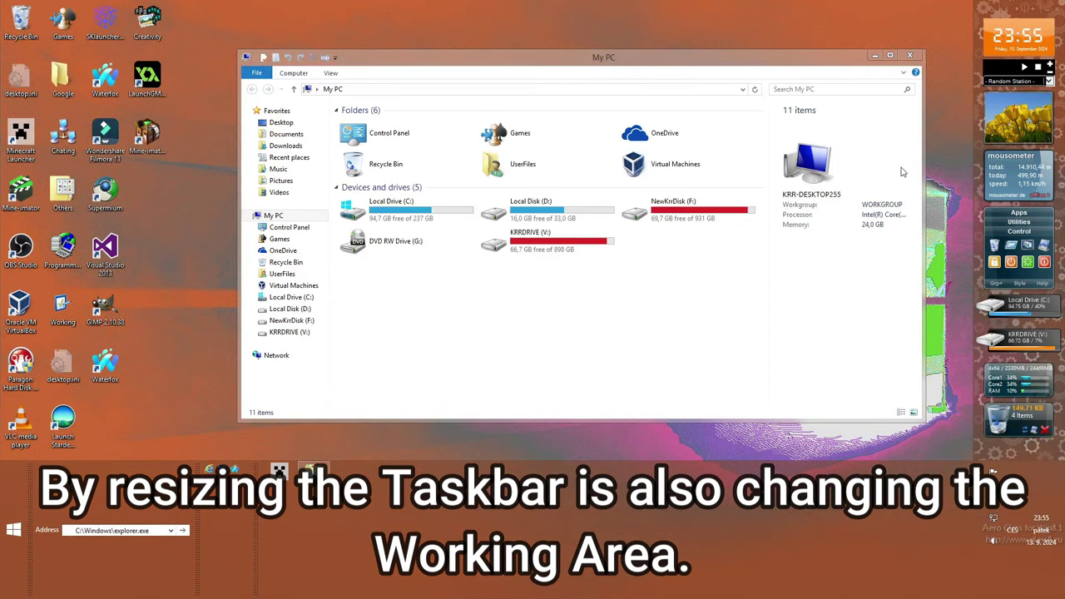
click(892, 55)
click(934, 7)
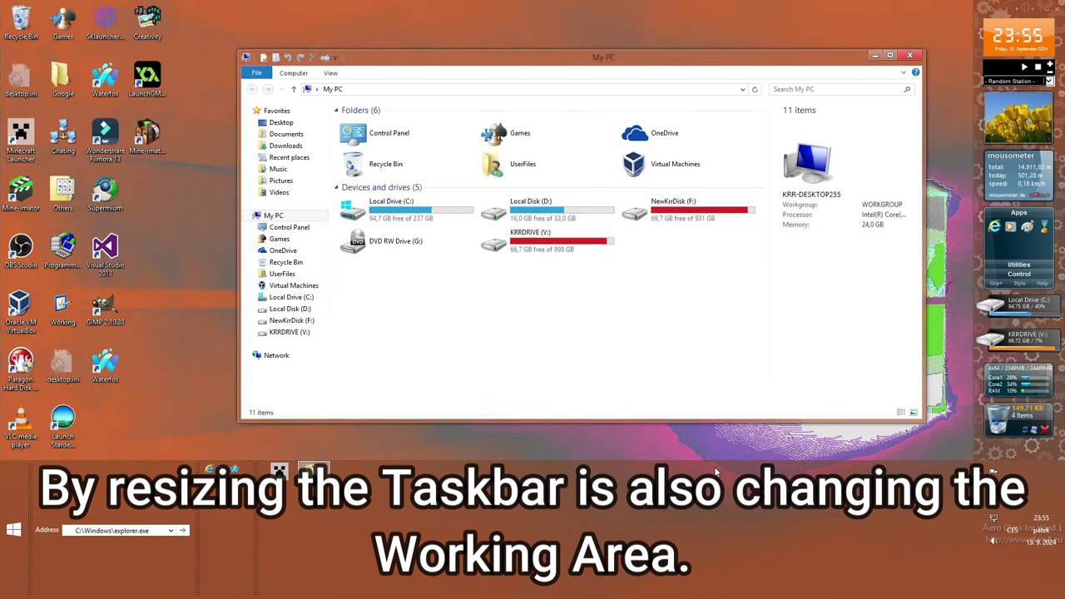
Stretch the taskbar to its maximum height, about half the screen, then maximize and restore My PC.
click(715, 467)
drag(726, 461, 741, 89)
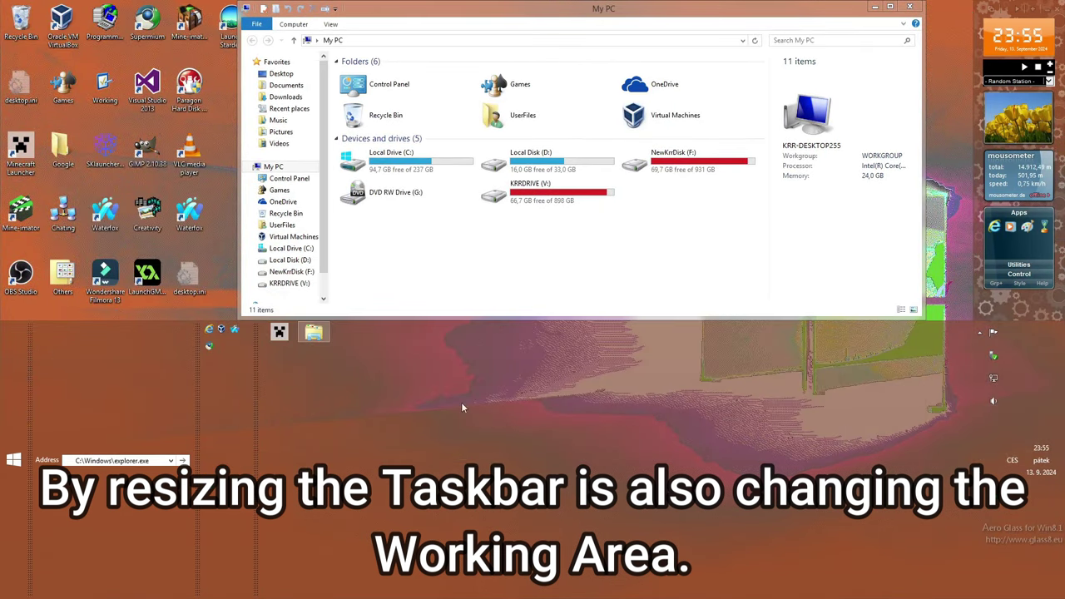
click(889, 7)
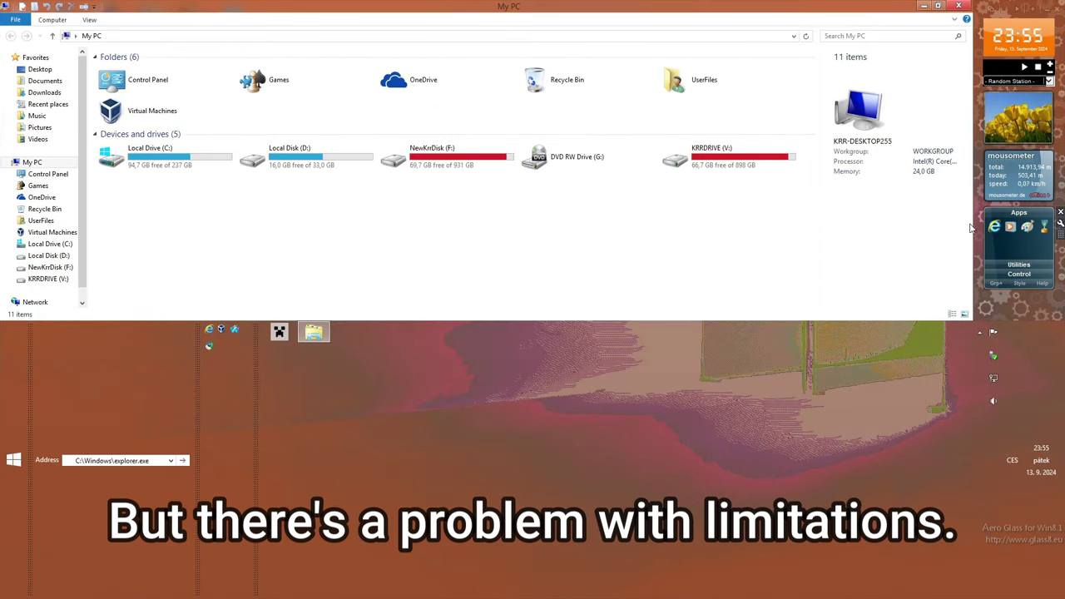
click(938, 7)
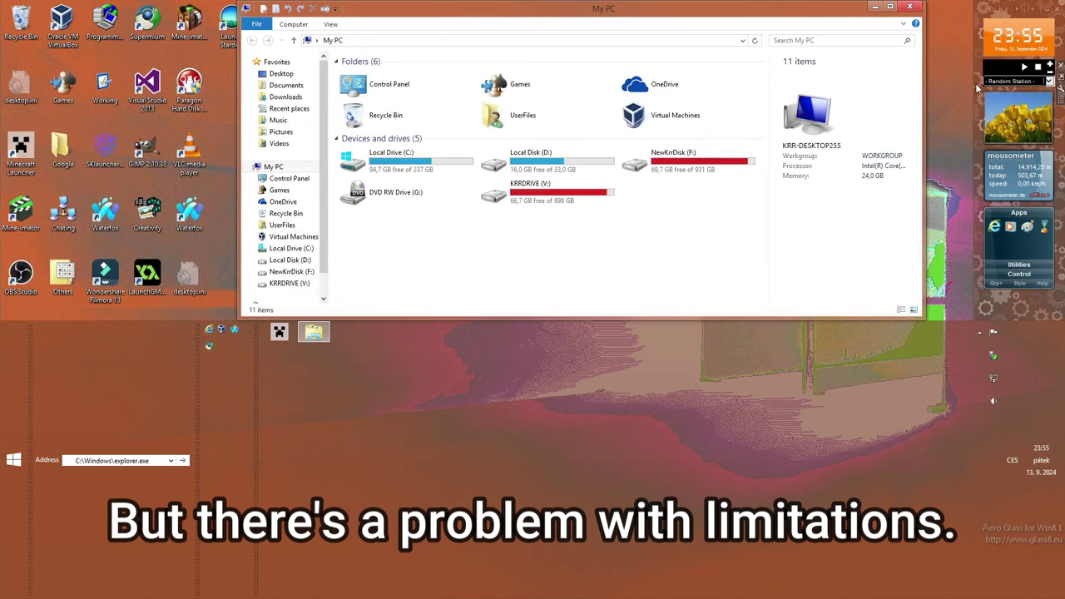
Open the gadget sidebar's options and set its fixed width to the maximum.
right_click(977, 86)
click(987, 155)
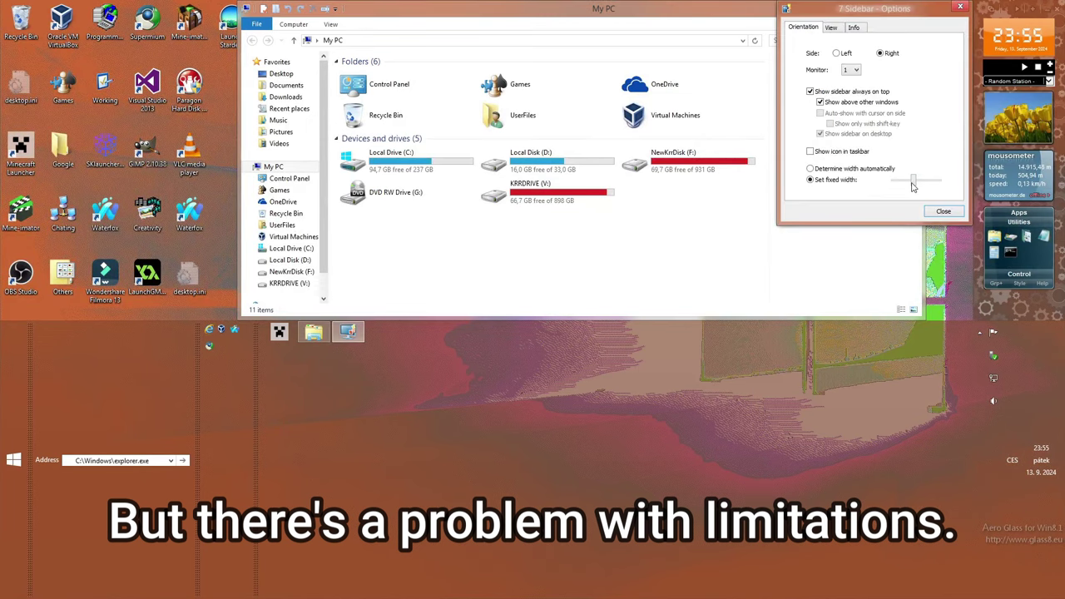
drag(913, 186, 961, 192)
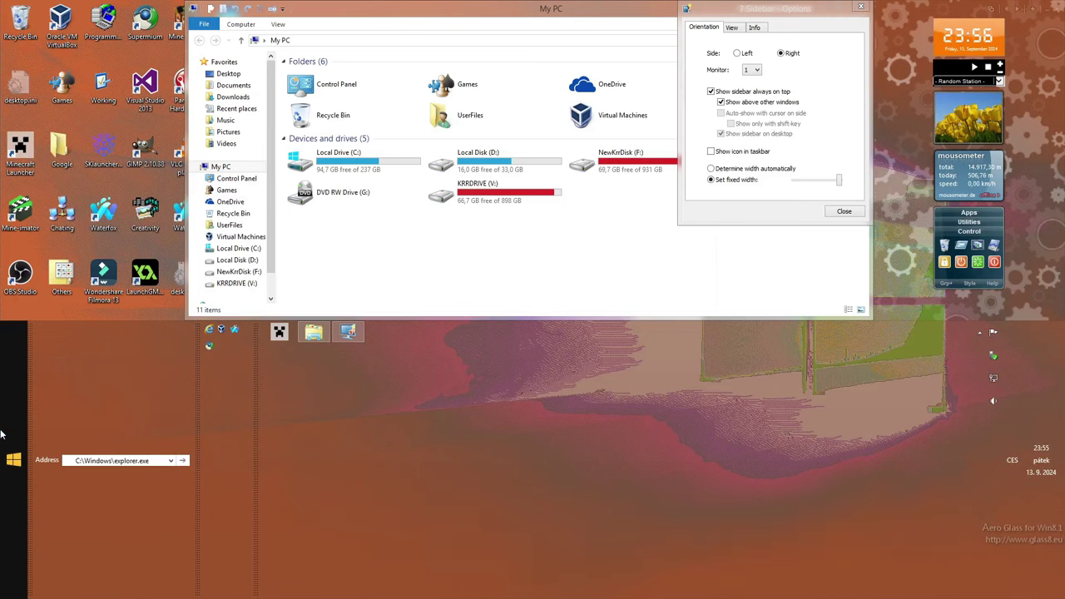
Check how the enlarged taskbar and sidebar behave on the Start screen, then return to the desktop.
click(15, 428)
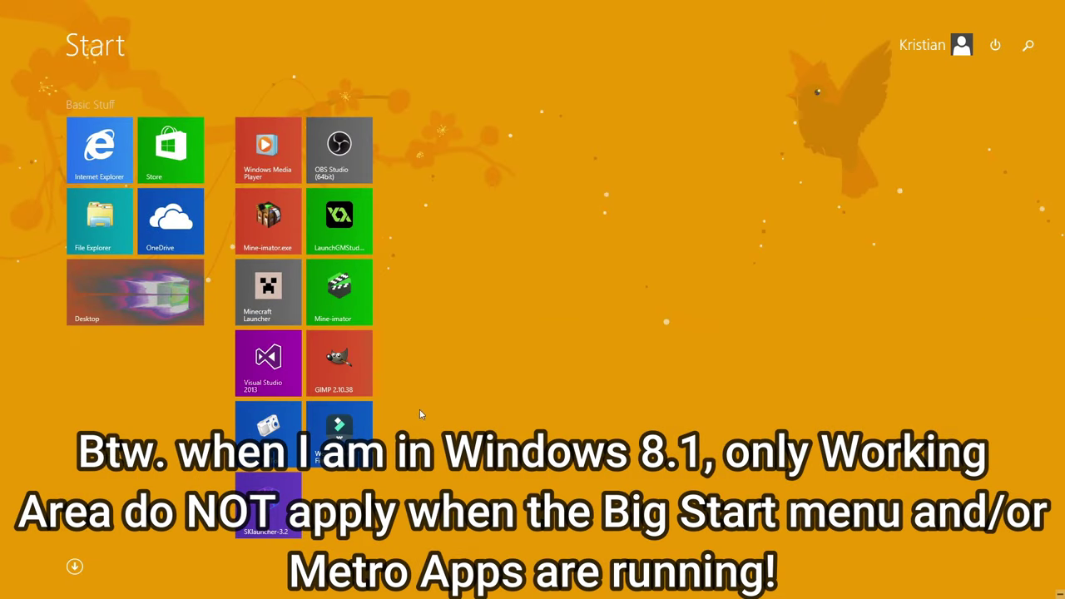
mouse_move(951, 546)
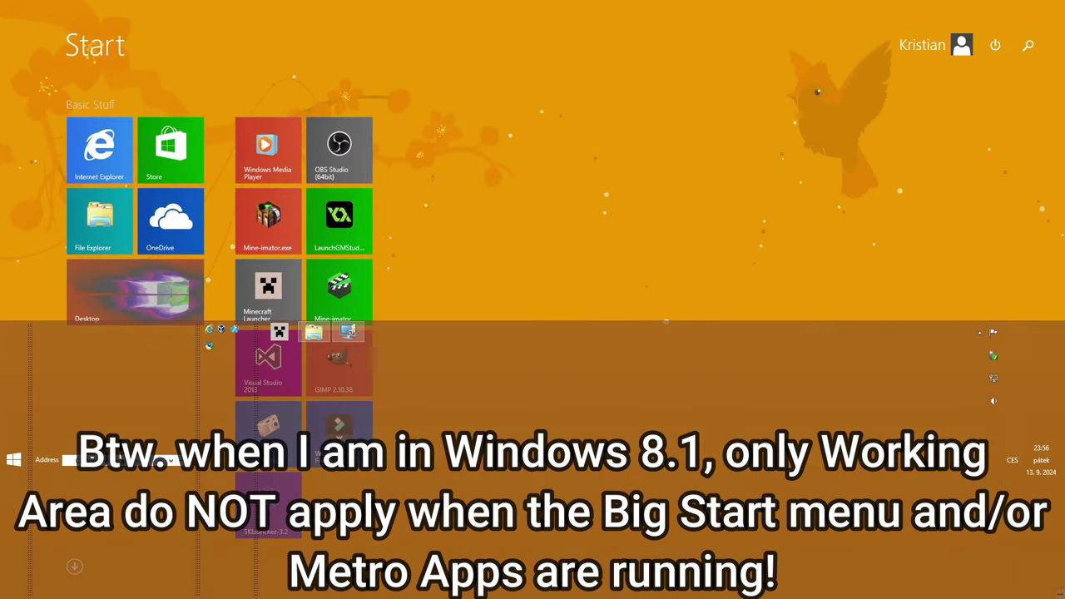
right_click(14, 460)
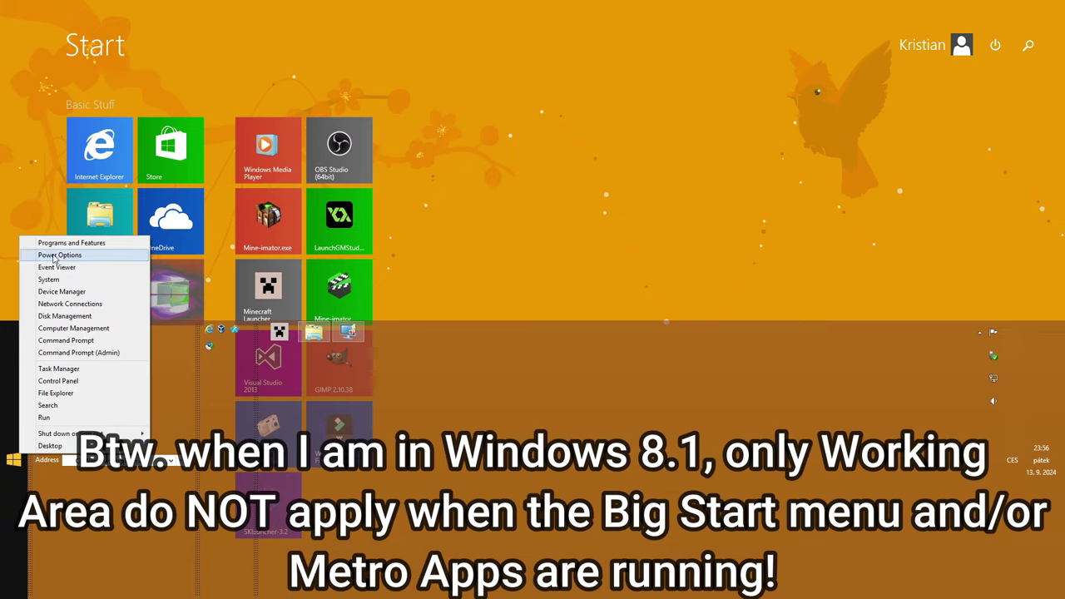
click(23, 491)
click(22, 491)
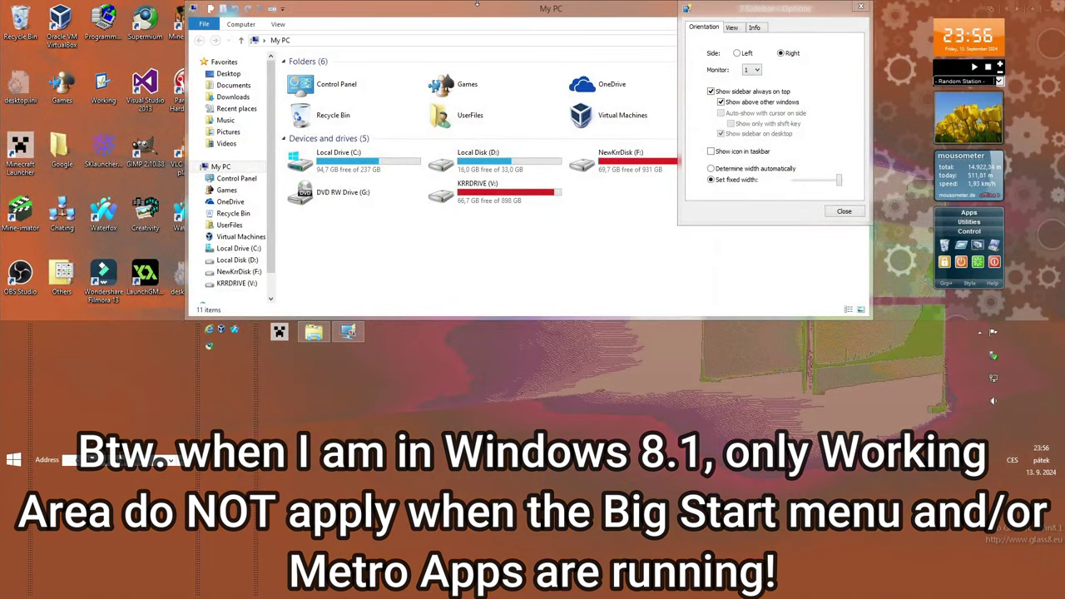
click(22, 466)
click(7, 594)
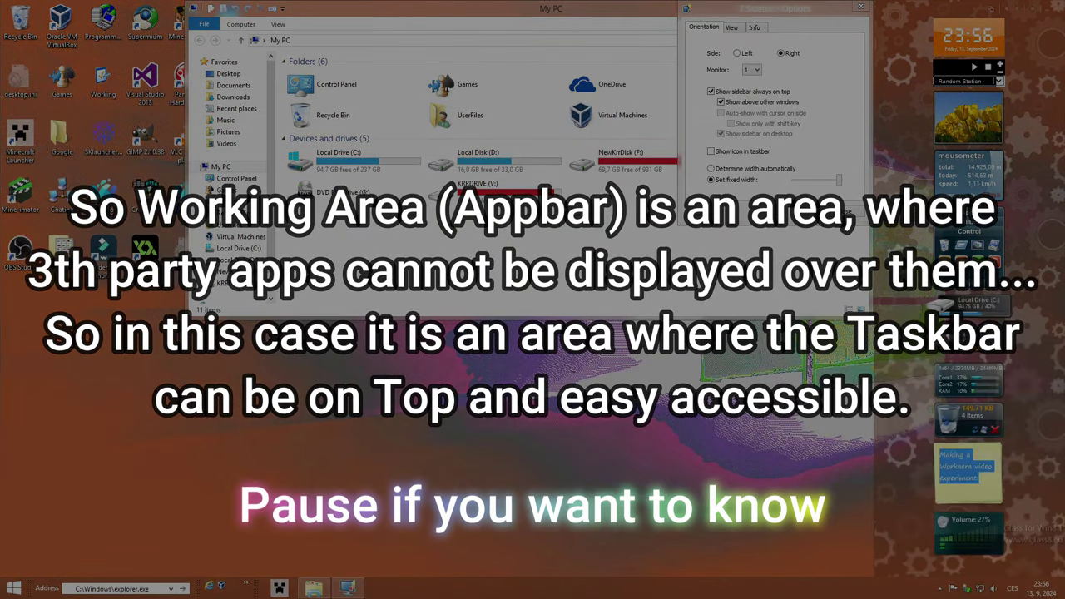
Try small taskbar buttons in the taskbar properties, revert to regular buttons, and close the dialog.
right_click(580, 587)
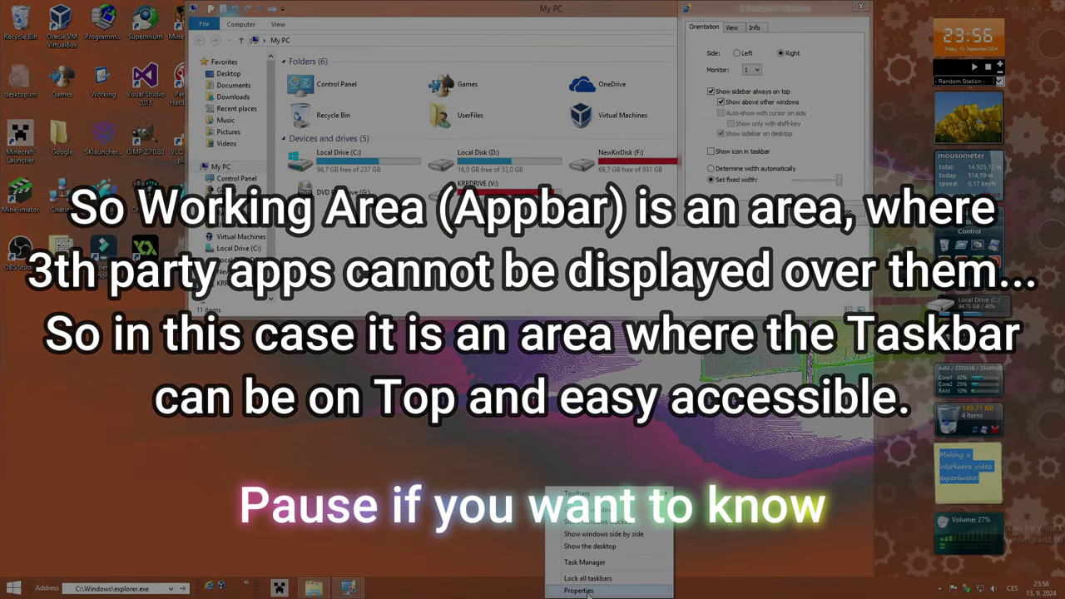
click(599, 578)
click(198, 560)
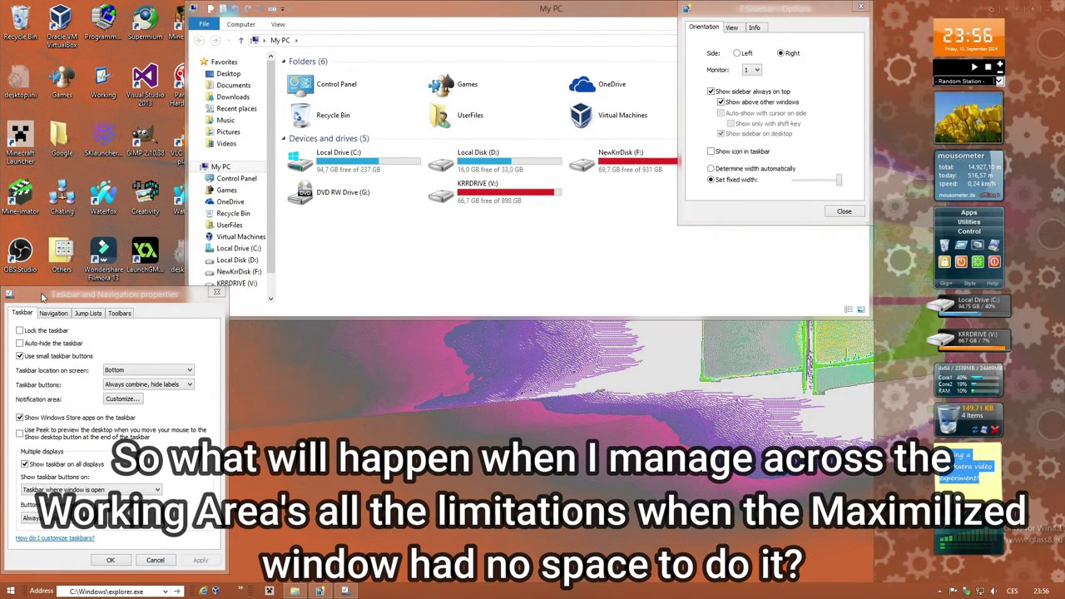
click(19, 355)
click(200, 560)
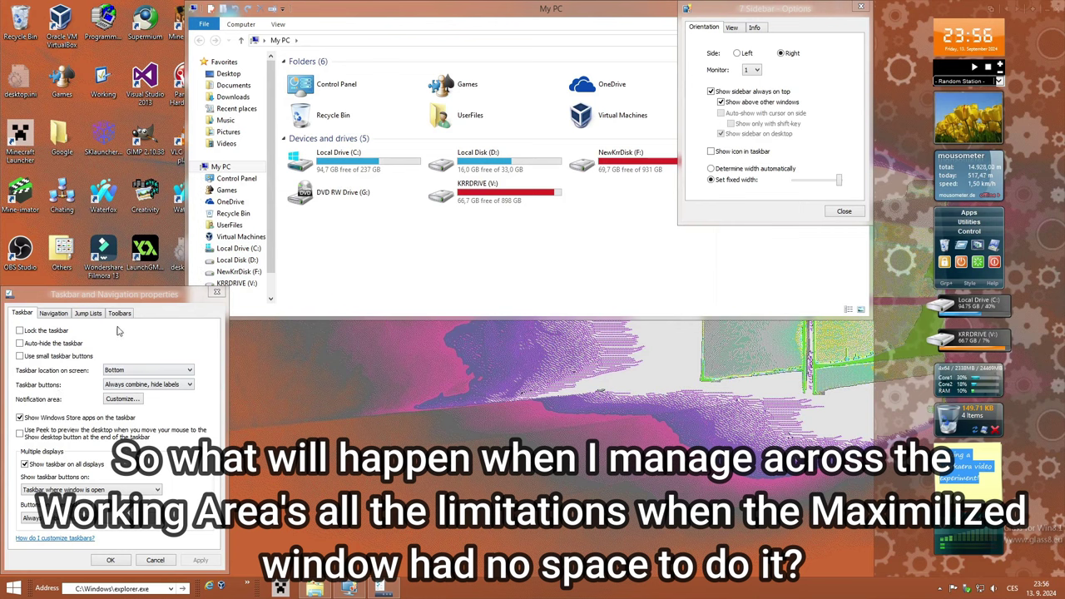
click(55, 314)
click(166, 560)
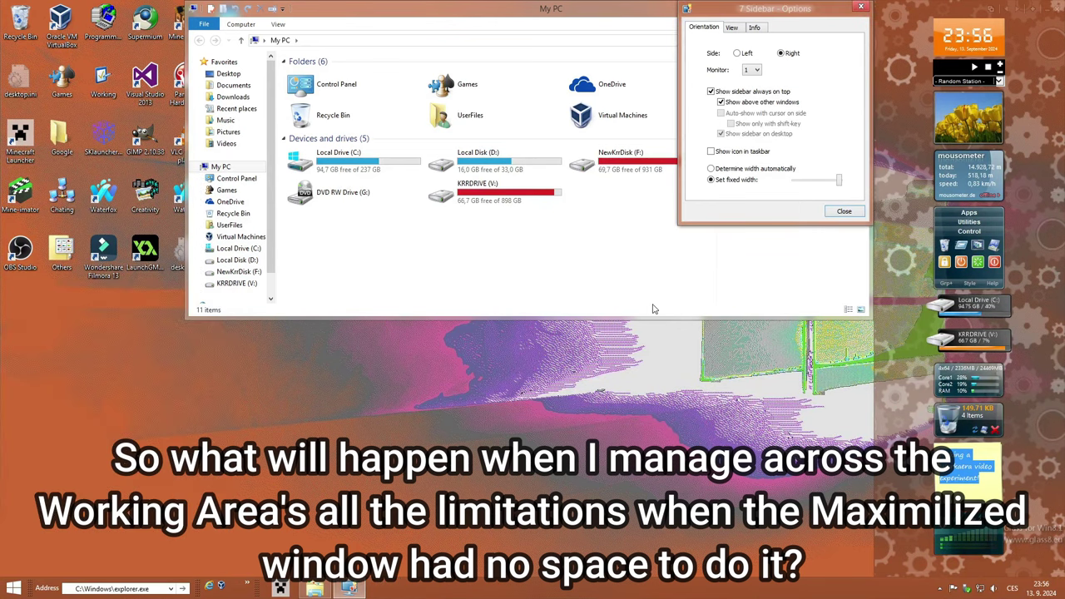
Reduce the gadget sidebar's fixed width in its options.
drag(838, 190, 815, 178)
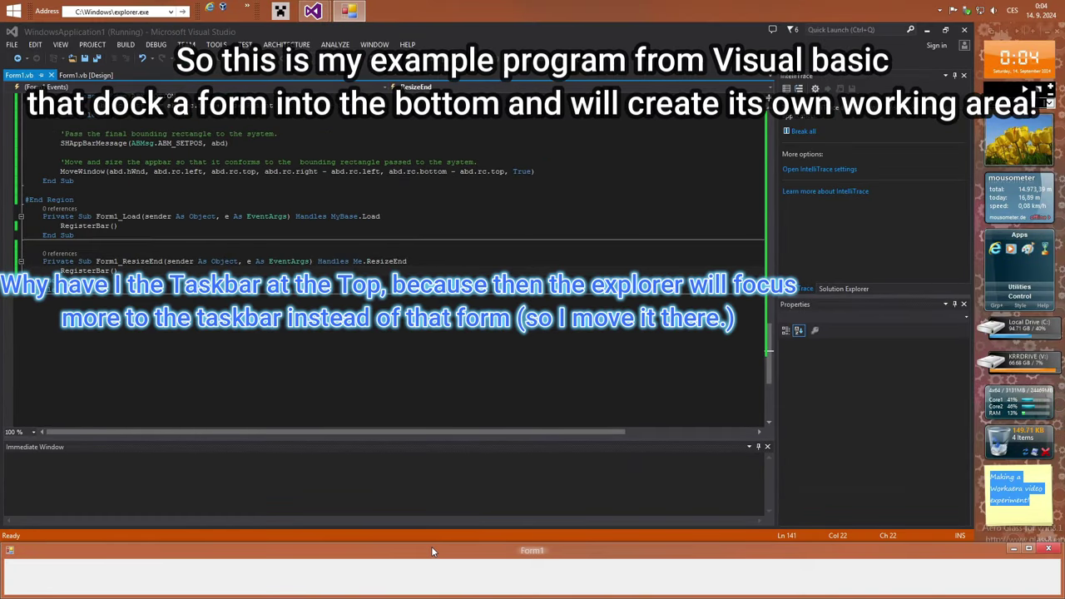
In the running Visual Basic program, try to move the docked Form1 from the screen's lower edge.
drag(431, 541, 563, 551)
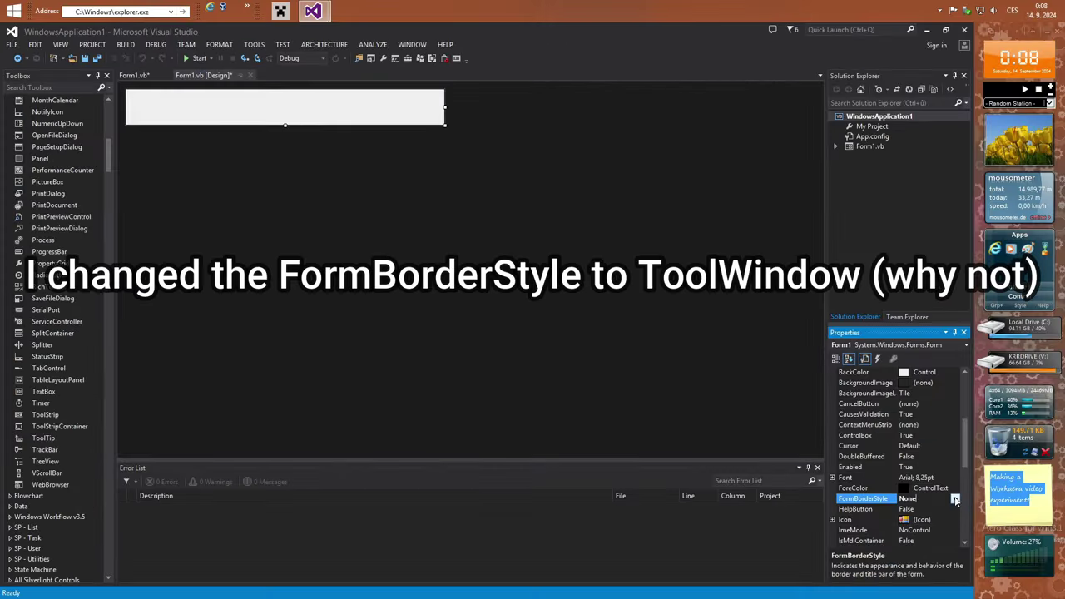
Set Form1's FormBorderStyle property to SizableToolWindow in the Visual Studio form designer, after trying FixedToolWindow.
click(955, 499)
click(902, 559)
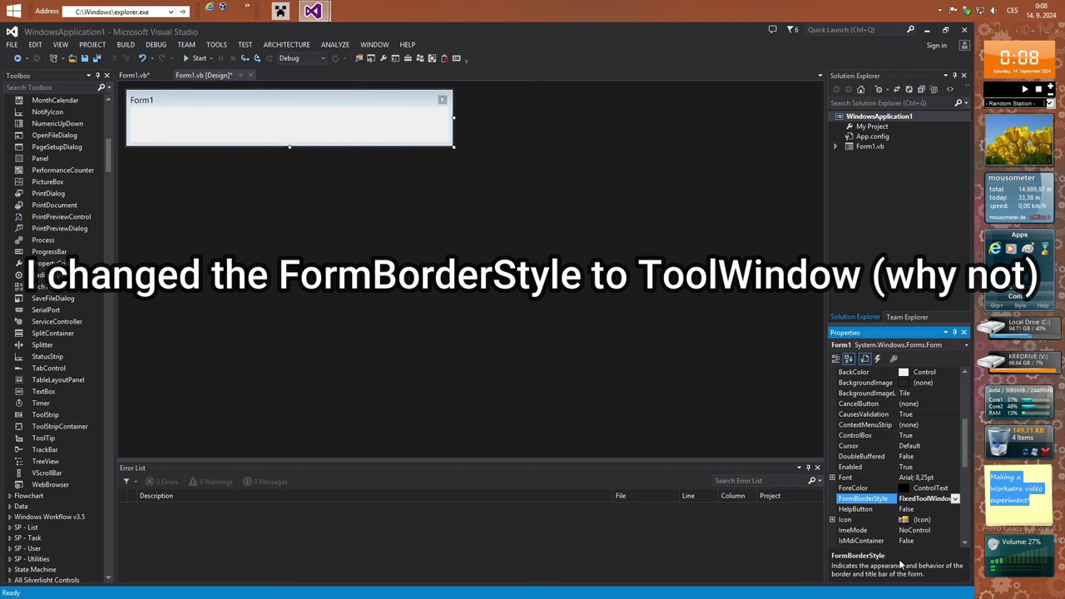
click(955, 498)
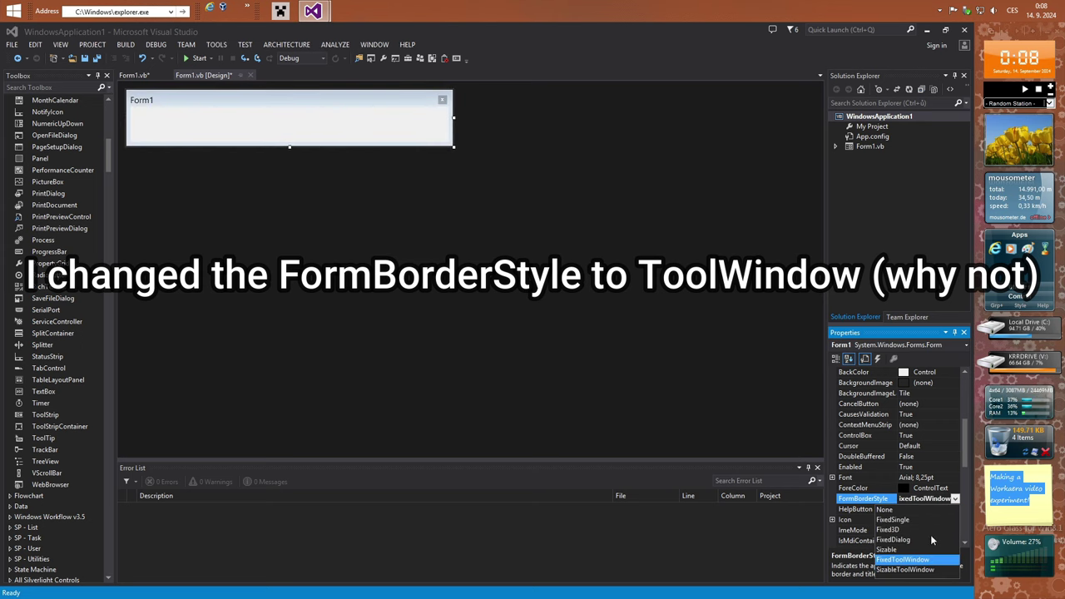
click(913, 570)
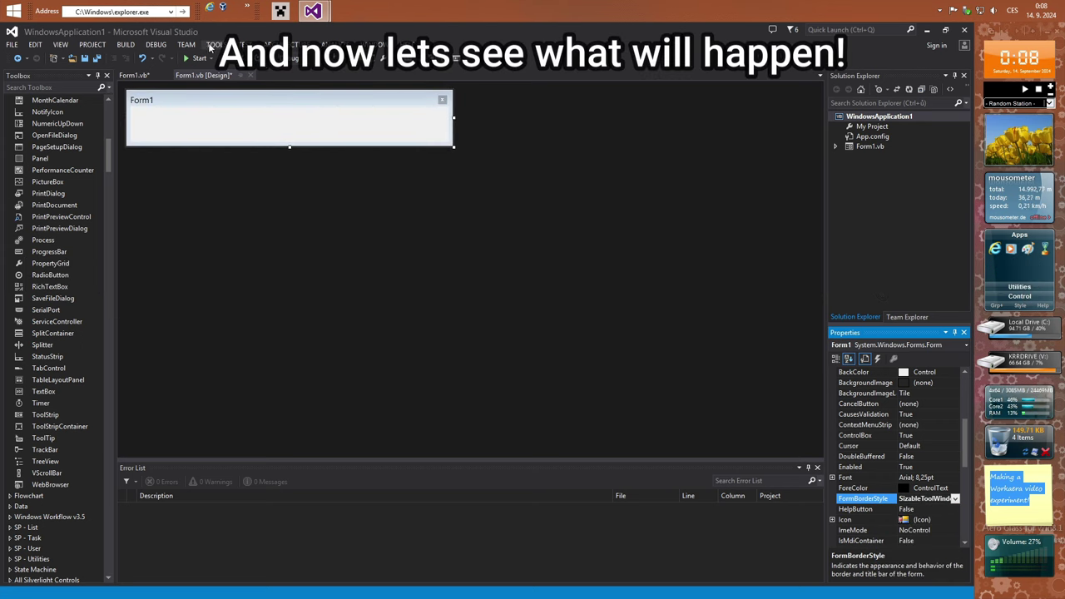
Run the project and stretch the docked Form1 upward until it covers nearly the whole screen below the taskbar.
click(197, 58)
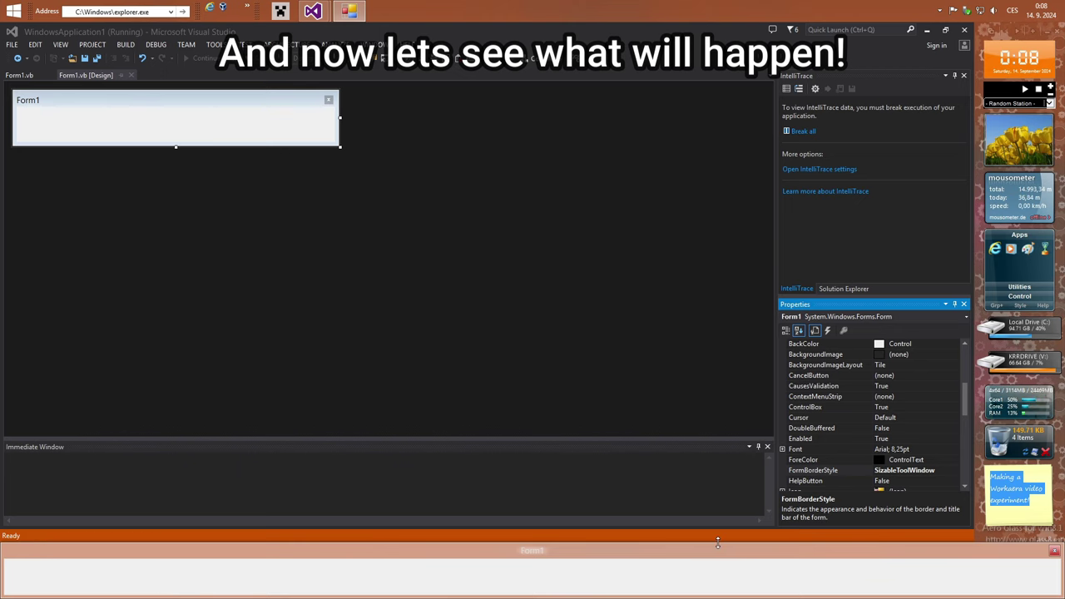
drag(717, 542, 737, 126)
click(737, 125)
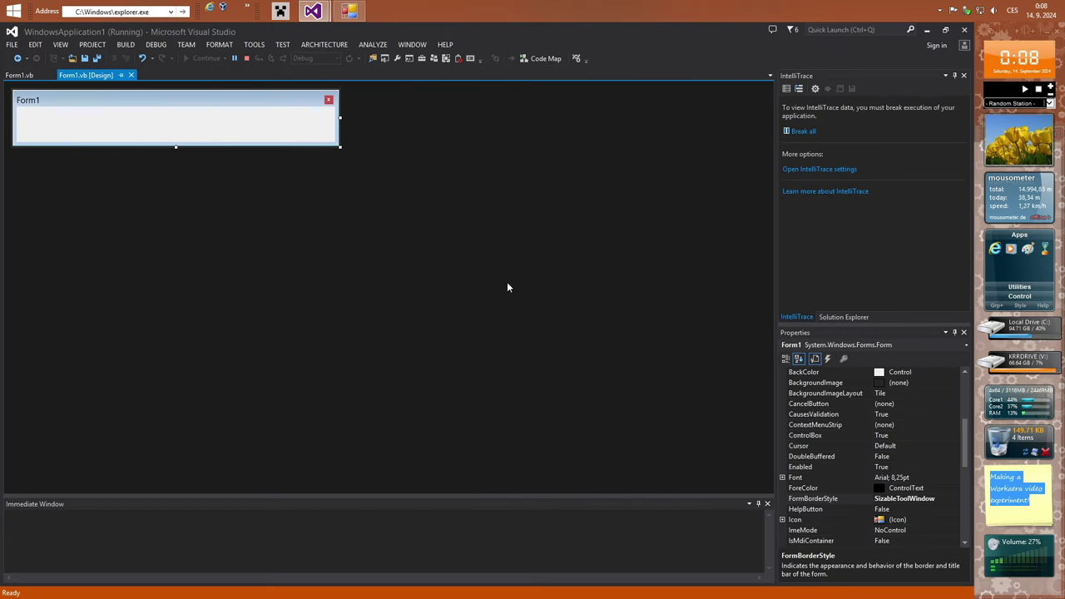
click(358, 7)
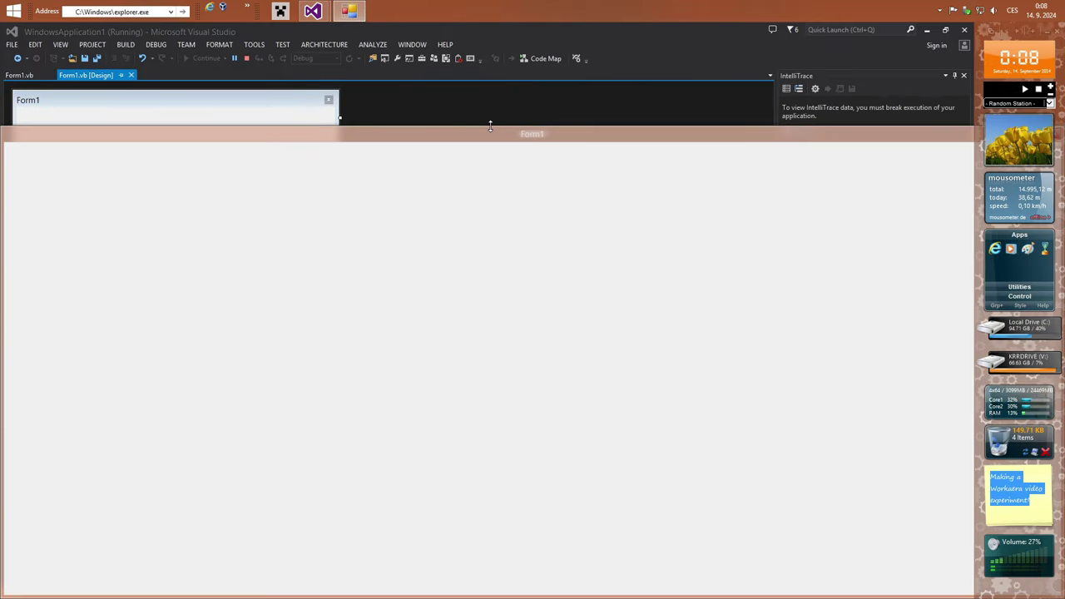
drag(490, 124, 497, 60)
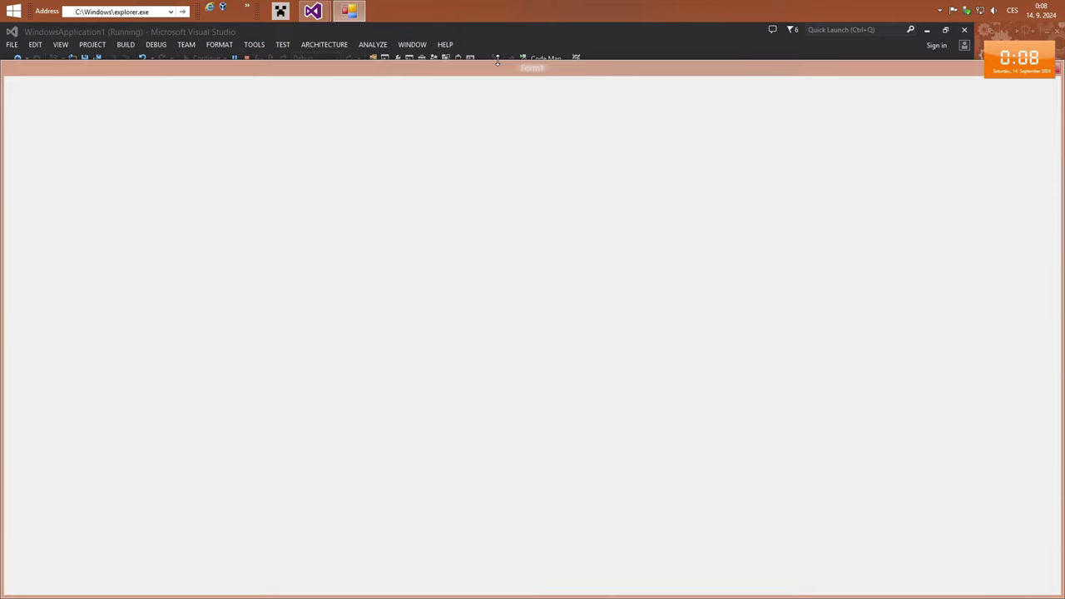
Restore the maximized WindowsApplication1 Visual Studio window to normal size and minimize the other Visual Studio window behind it.
click(948, 33)
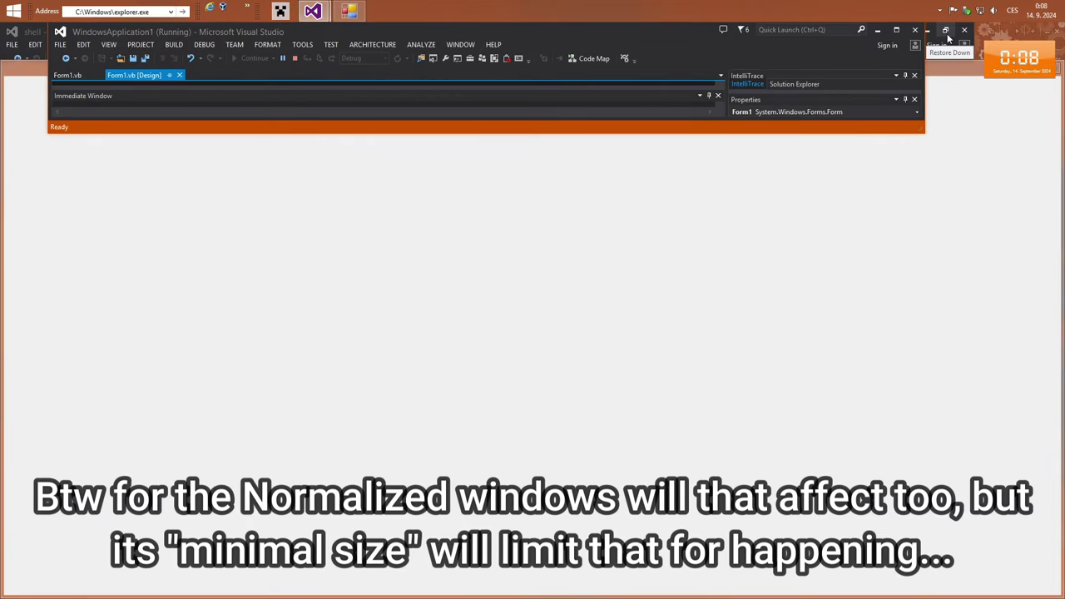
click(941, 68)
click(928, 31)
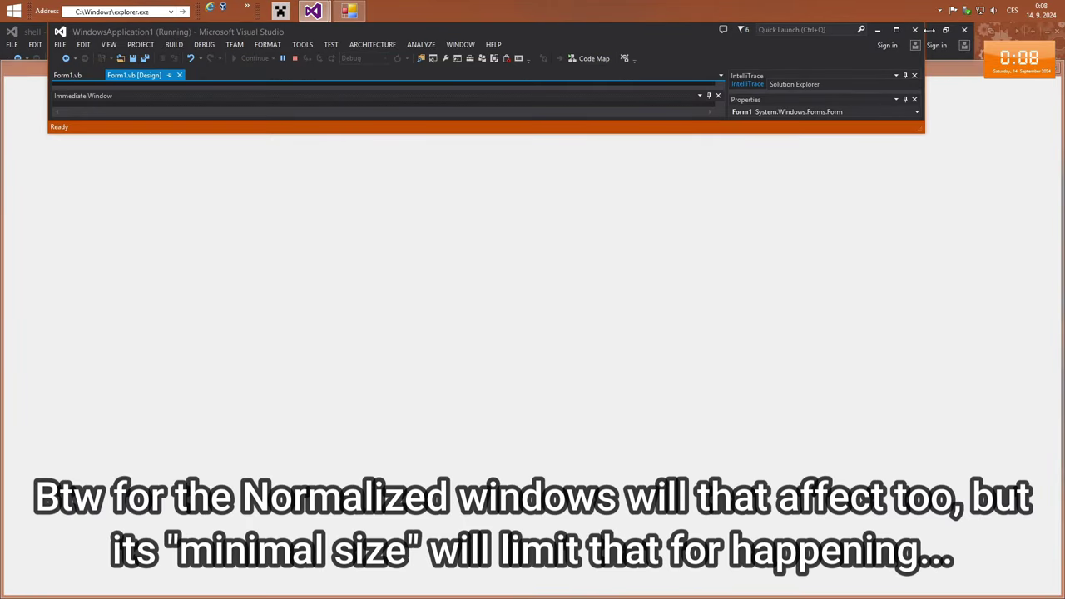
click(929, 31)
click(928, 68)
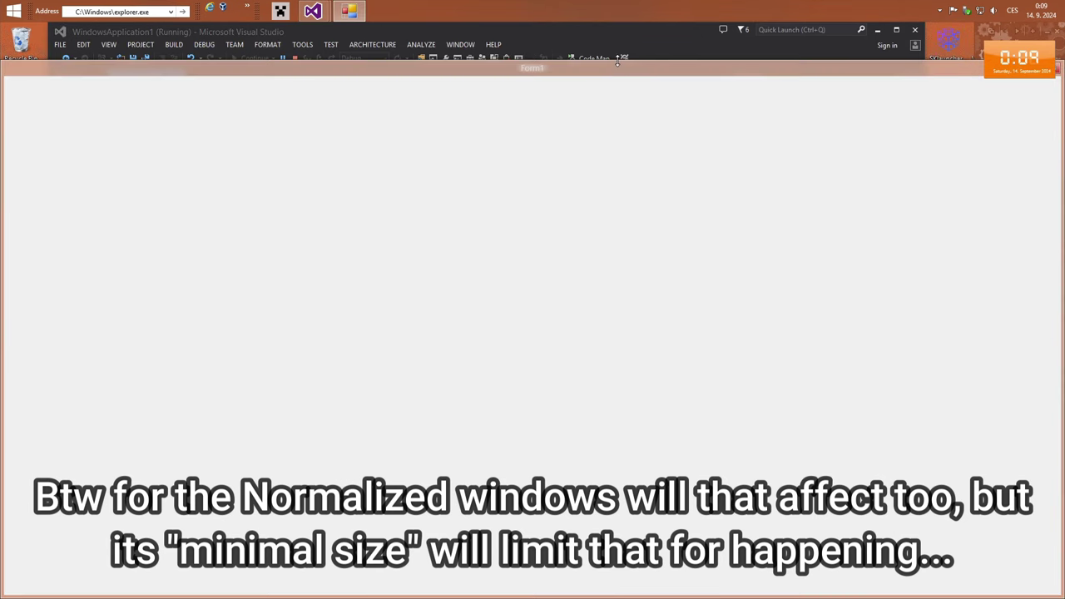
Stretch the docked Form1 further upward to the taskbar's edge, checking the second monitor's desktop and the Visual Studio window behind it.
drag(618, 61, 682, 30)
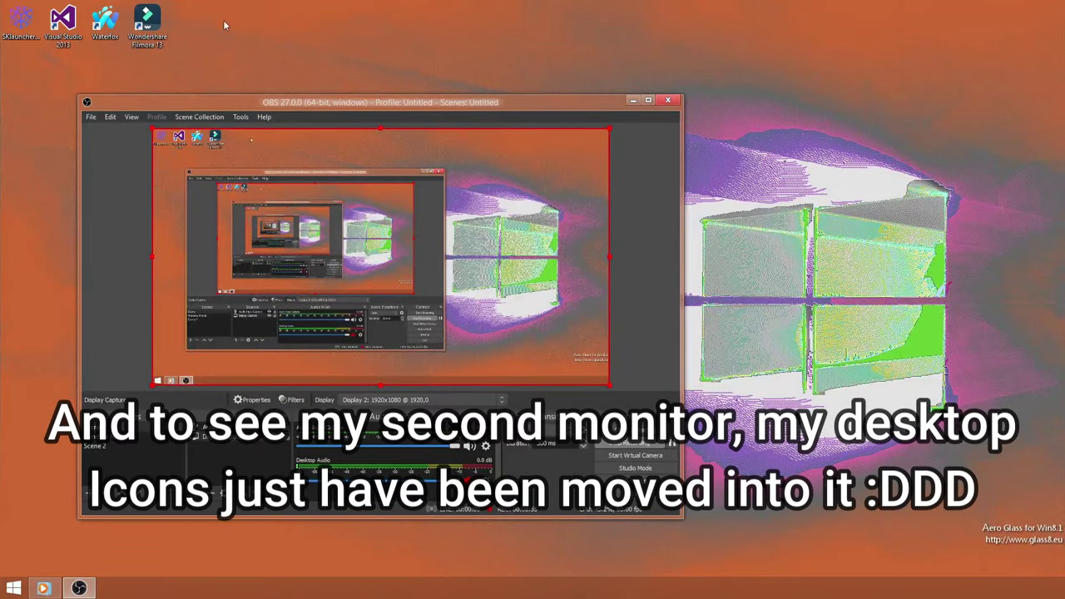
drag(301, 40, 491, 87)
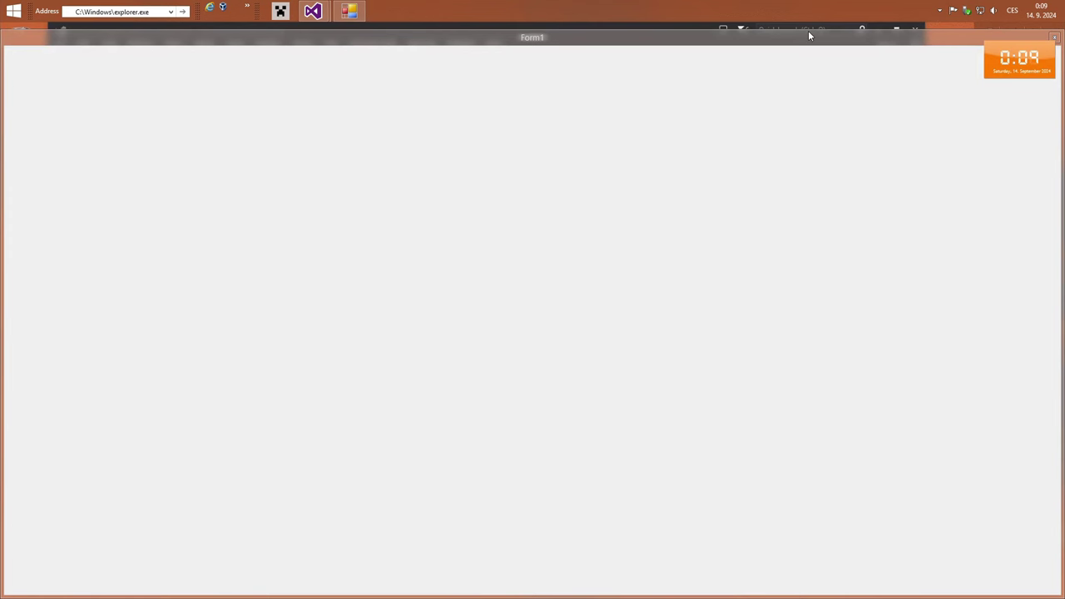
click(813, 30)
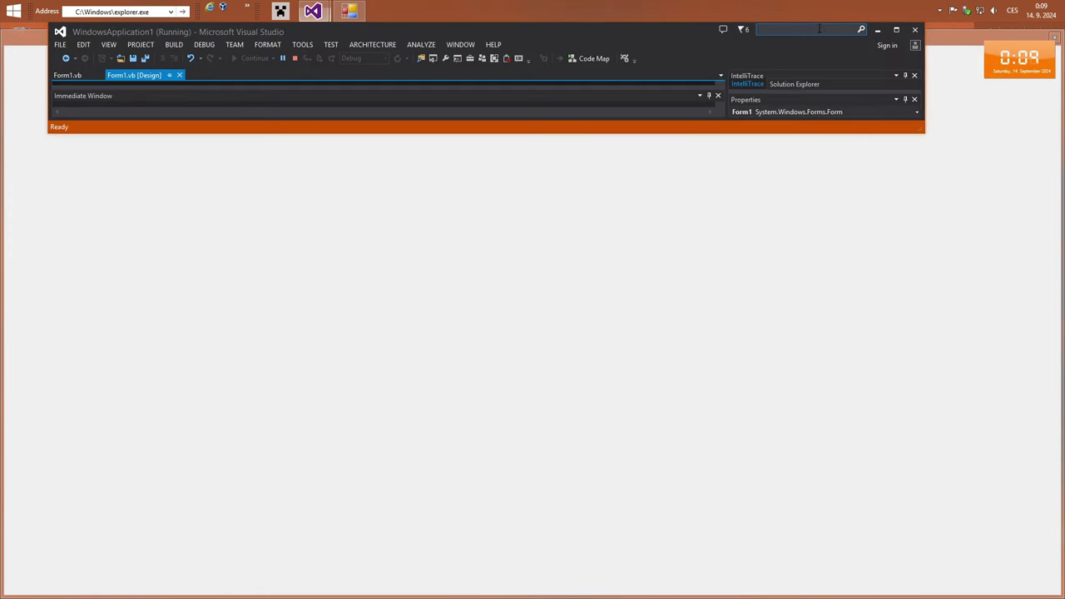
click(935, 68)
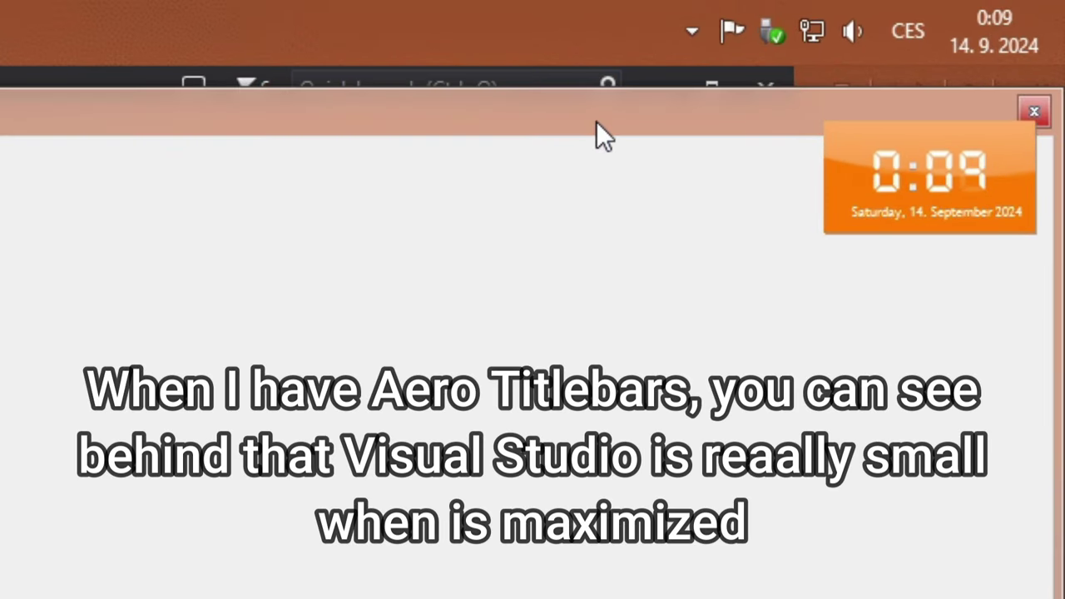
drag(243, 89, 420, 65)
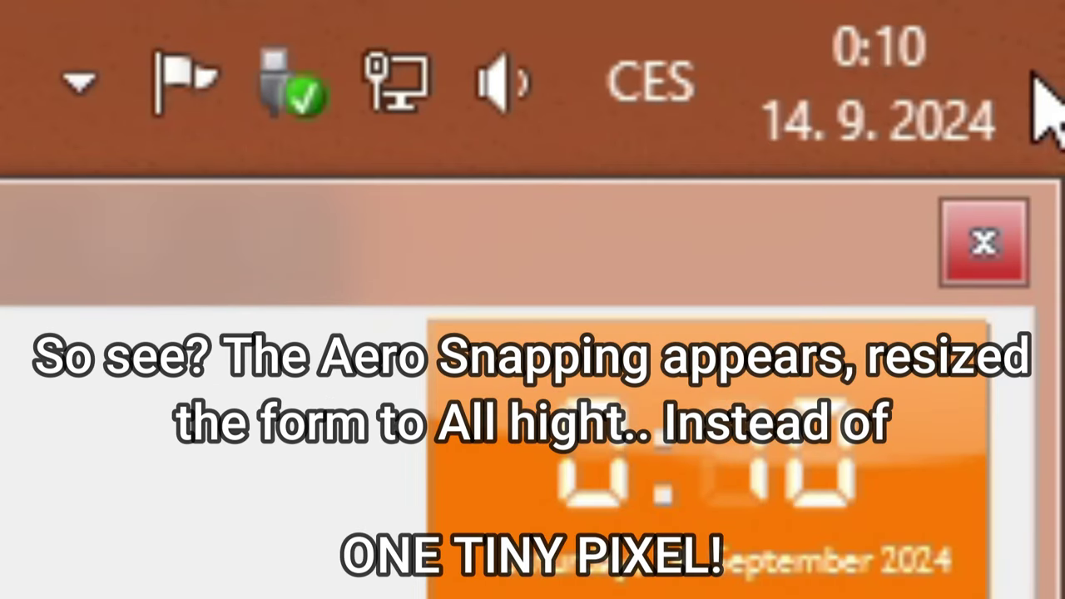
Show the desktop, bring Form1 back and try to stretch its upper edge over the taskbar.
click(1052, 100)
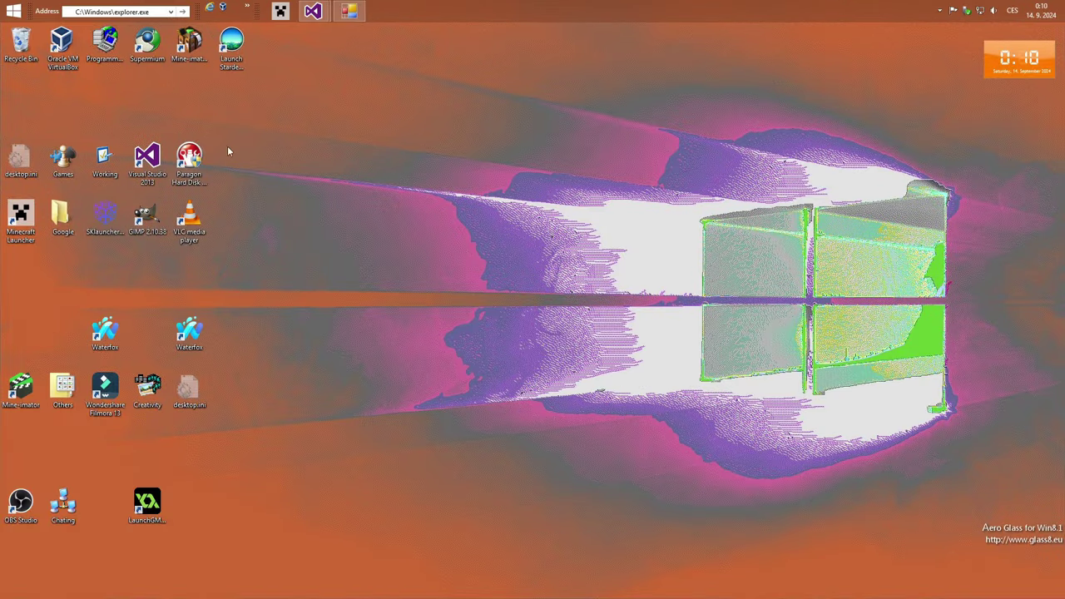
drag(227, 146, 204, 146)
click(350, 11)
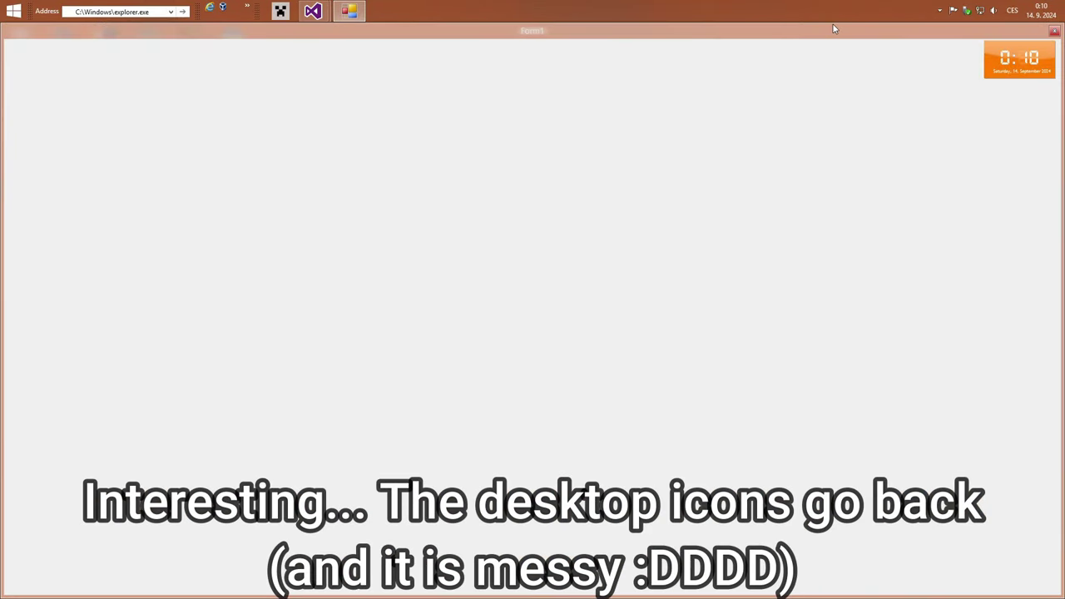
mouse_move(832, 23)
mouse_down()
mouse_move(832, 95)
mouse_move(830, 32)
mouse_up()
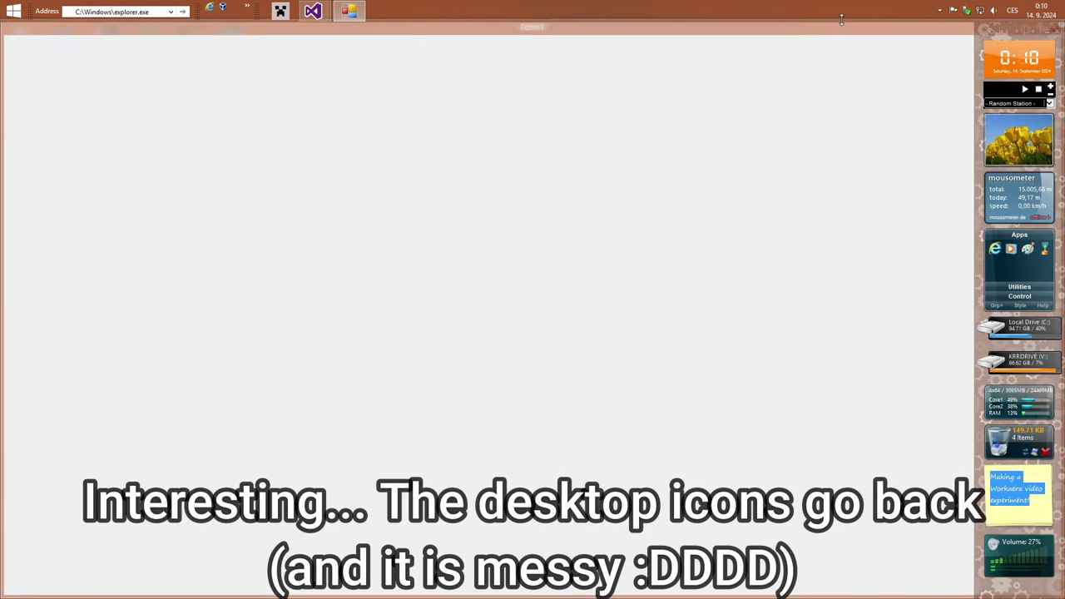
View the taskbar clock's calendar, and move the VLC media player and Waterfox shortcuts on the desktop.
click(1024, 16)
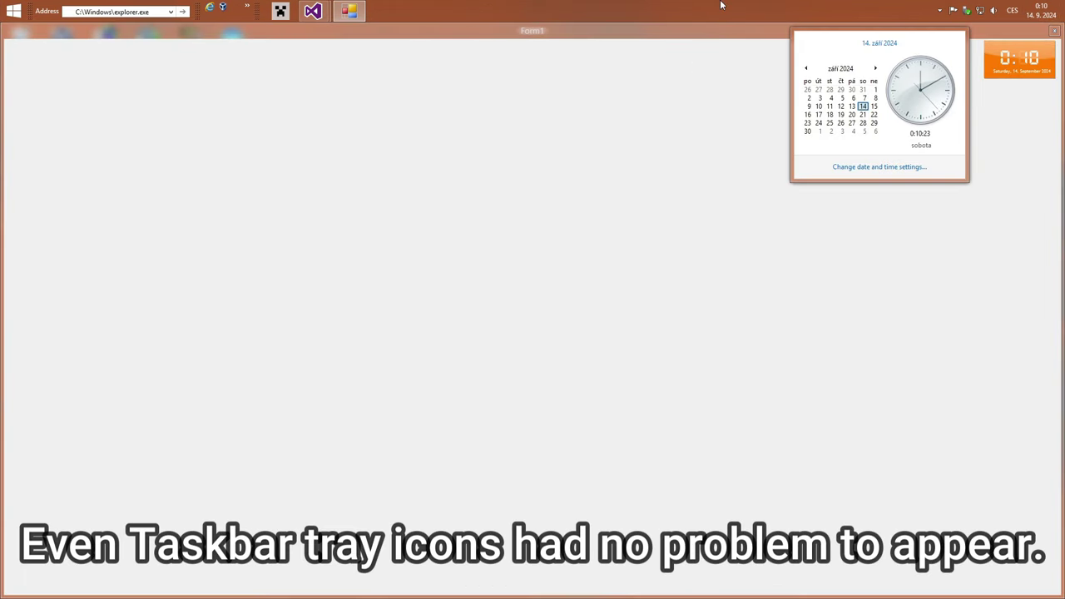
click(1047, 11)
click(1061, 17)
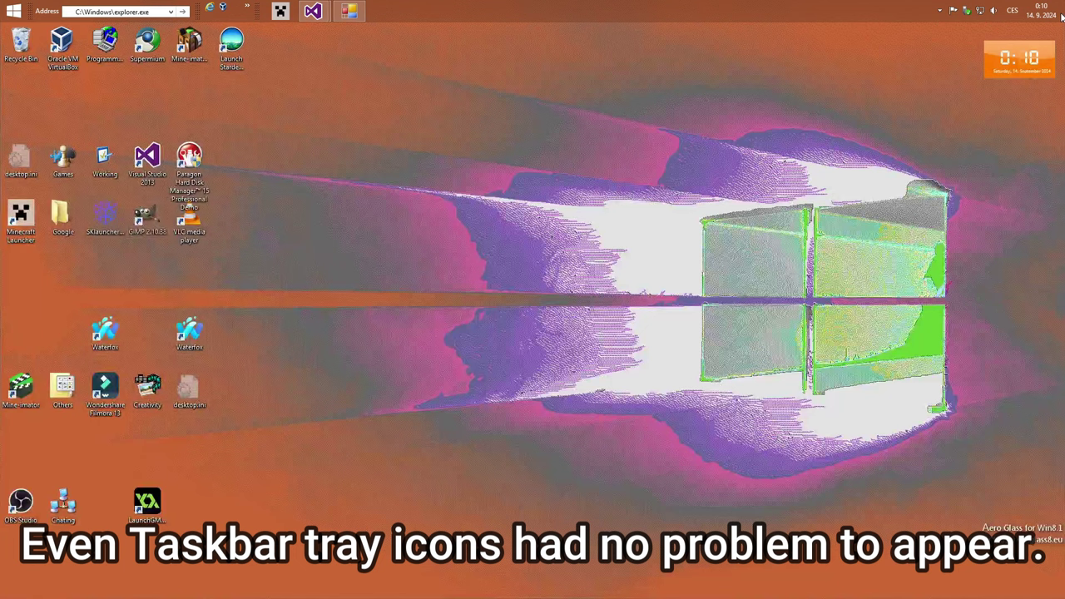
drag(190, 218, 317, 218)
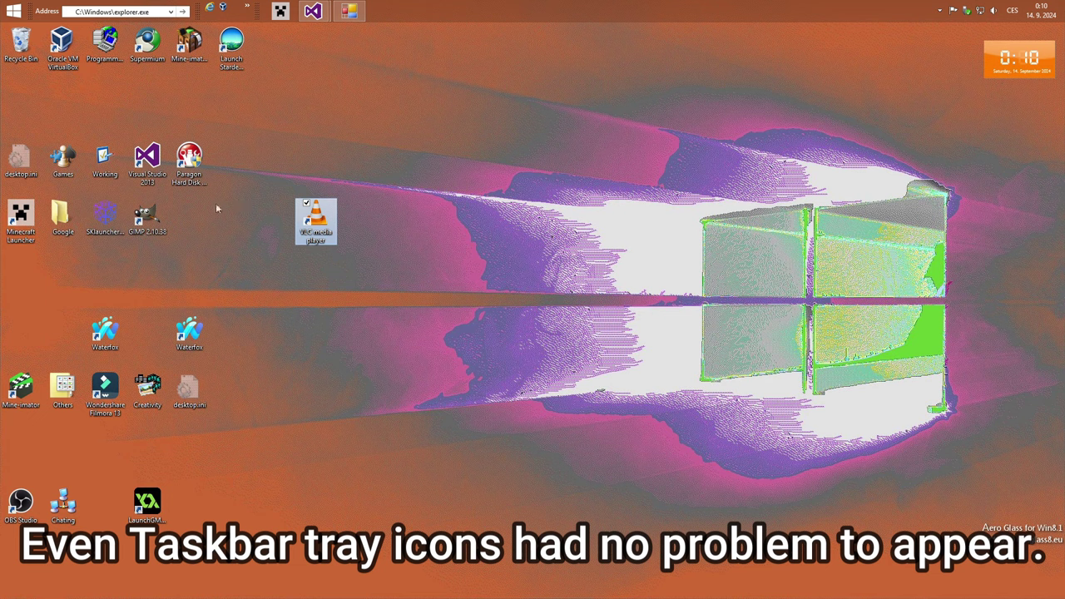
drag(189, 331, 147, 331)
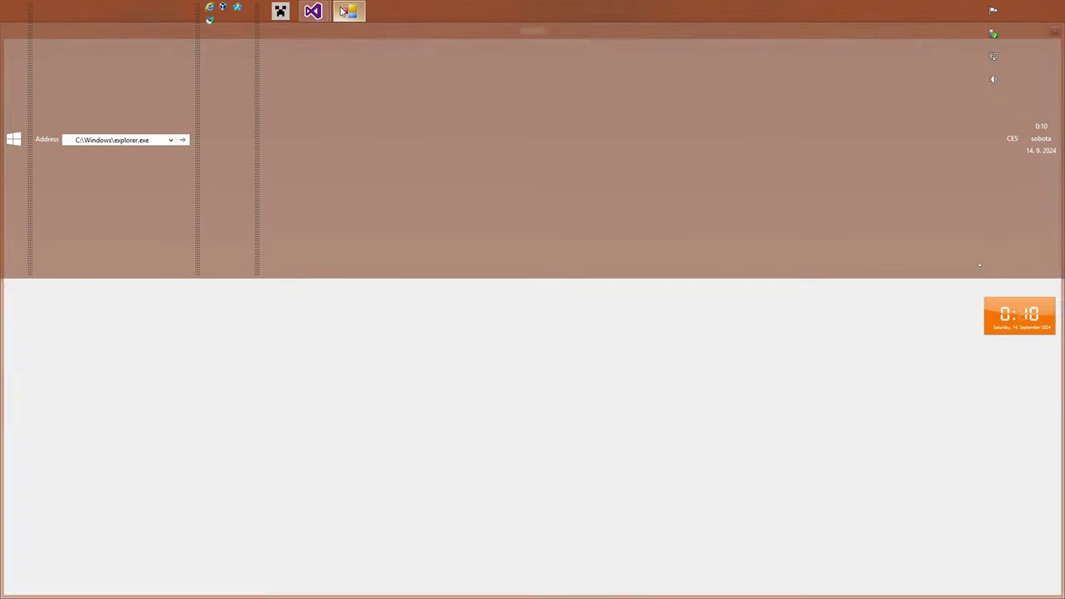
Close the running Form1 and set its TopMost property to True in the Visual Studio form designer.
right_click(349, 12)
click(344, 70)
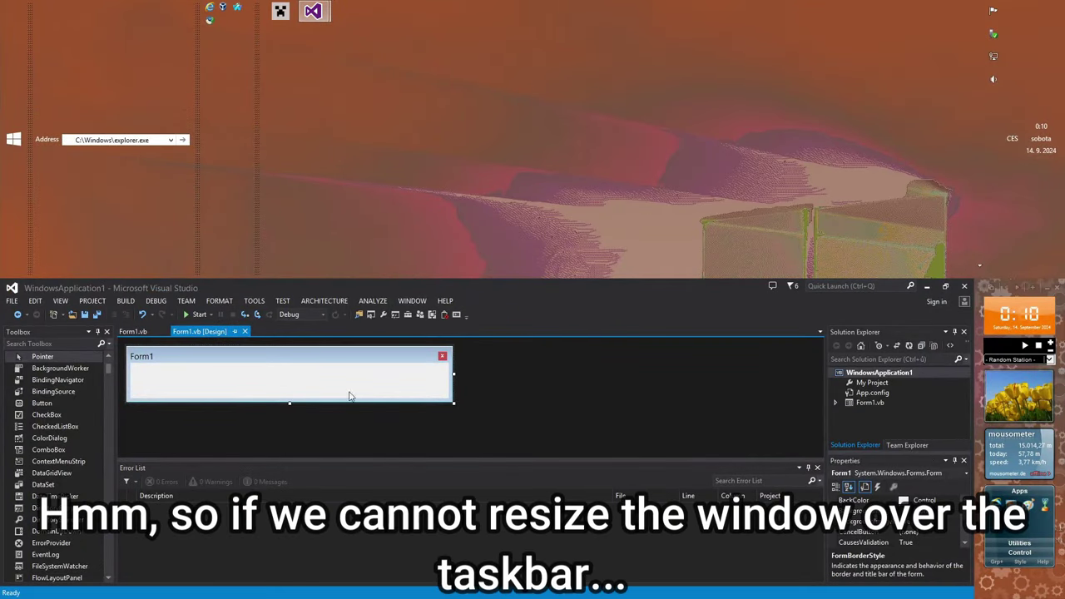
scroll(915, 529, down, 12)
double_click(920, 532)
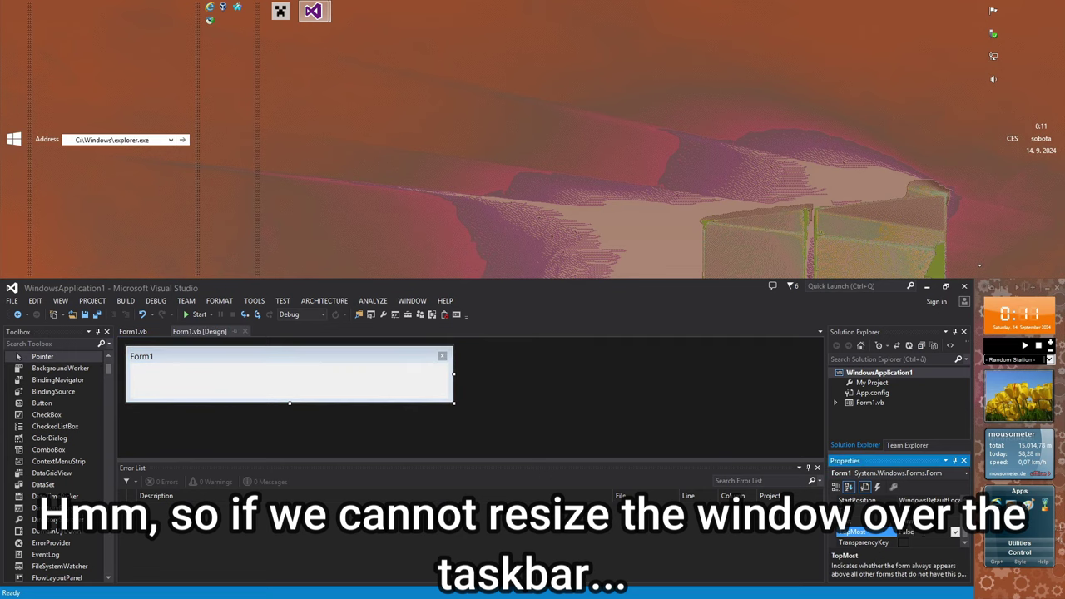
Run the project, minimize Visual Studio and stretch the docked Form1 upward against the enlarged taskbar.
click(195, 314)
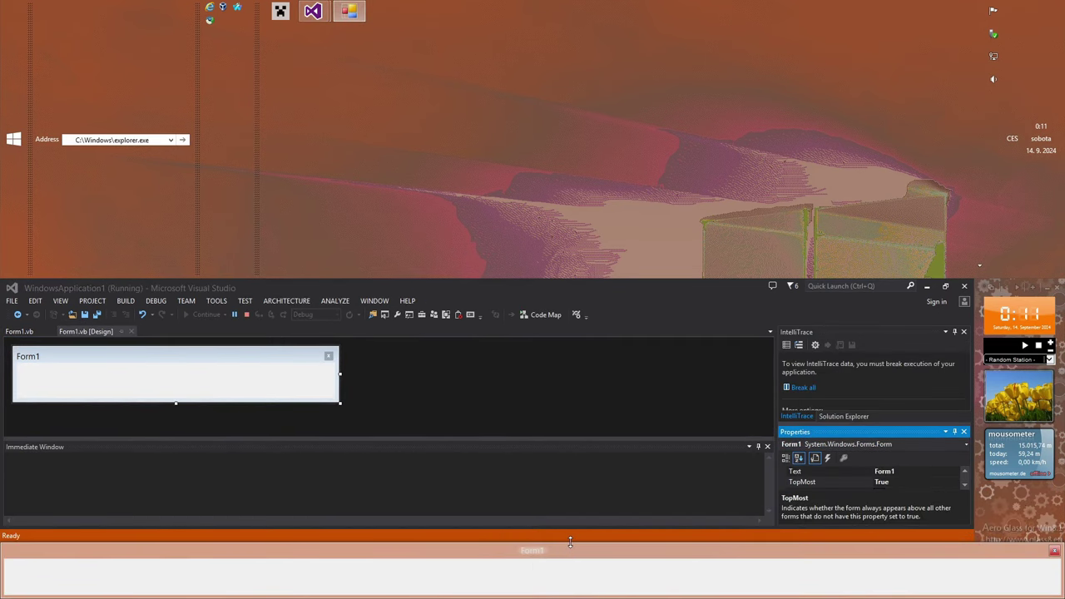
drag(570, 542, 613, 321)
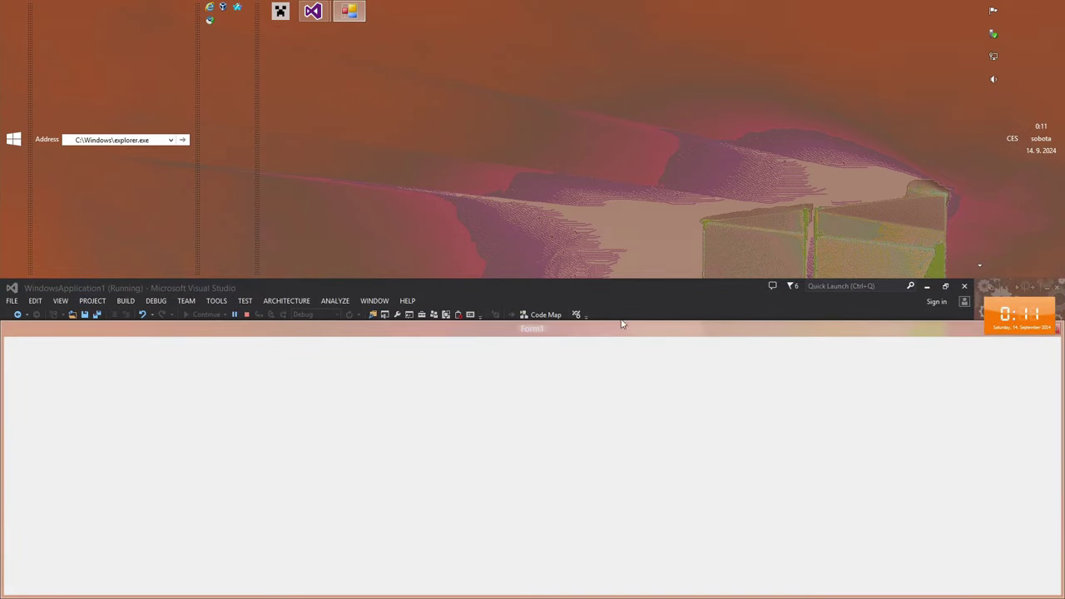
click(926, 286)
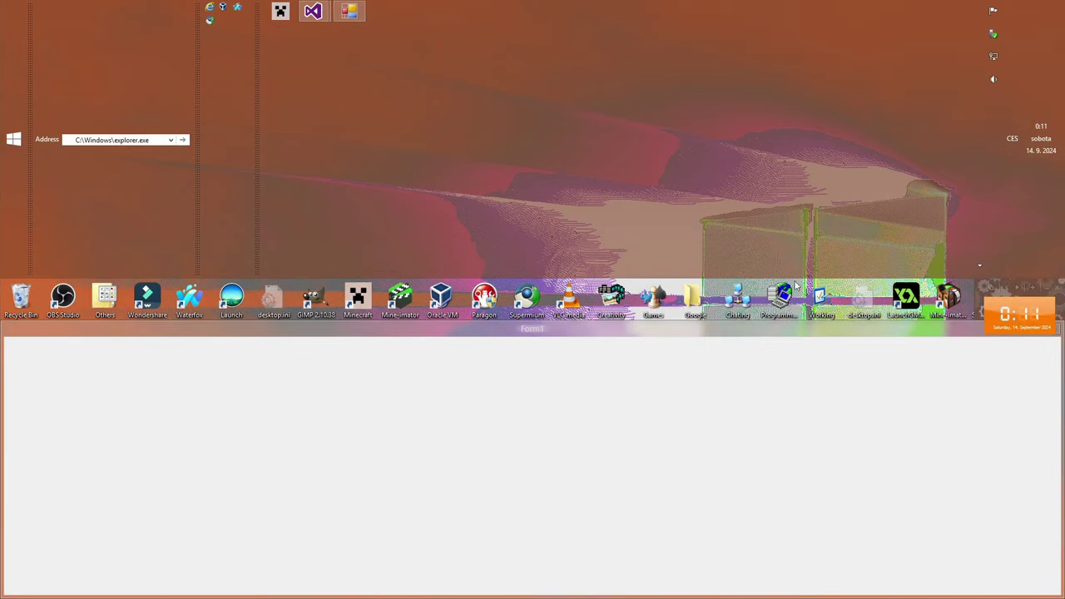
drag(826, 323, 871, 272)
click(874, 291)
click(781, 307)
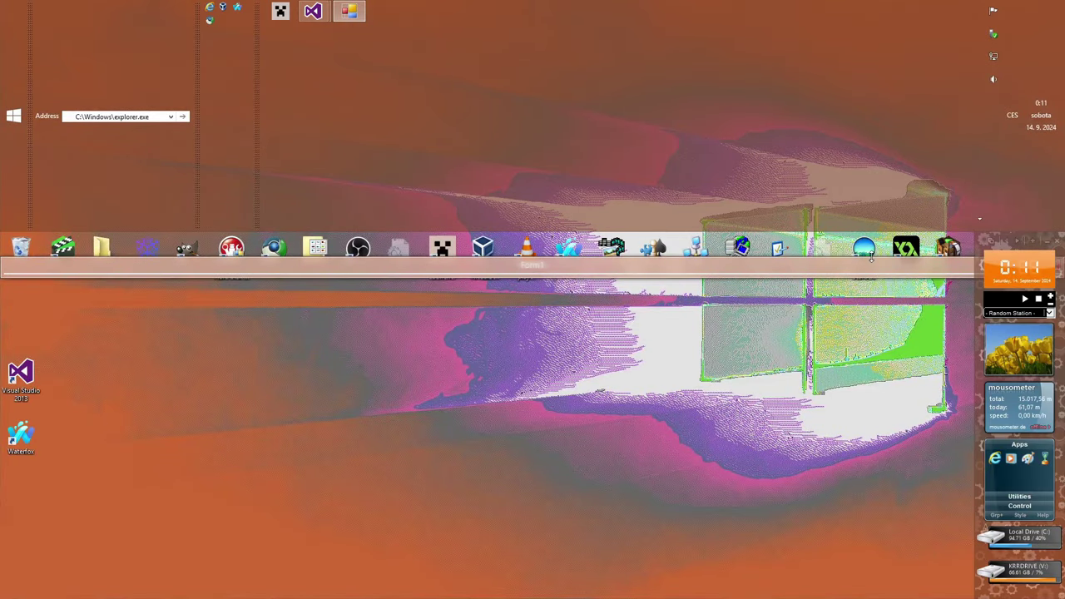
Stretch Form1's lower edge to the foot of the screen and try to overlap the form with the enlarged taskbar.
drag(787, 274, 807, 597)
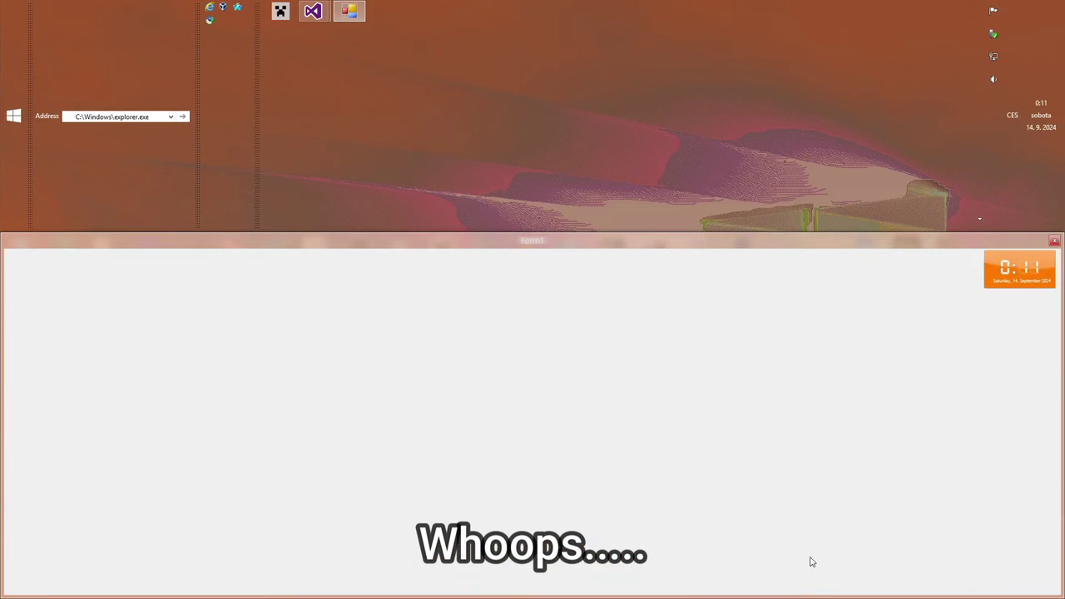
click(795, 232)
click(796, 239)
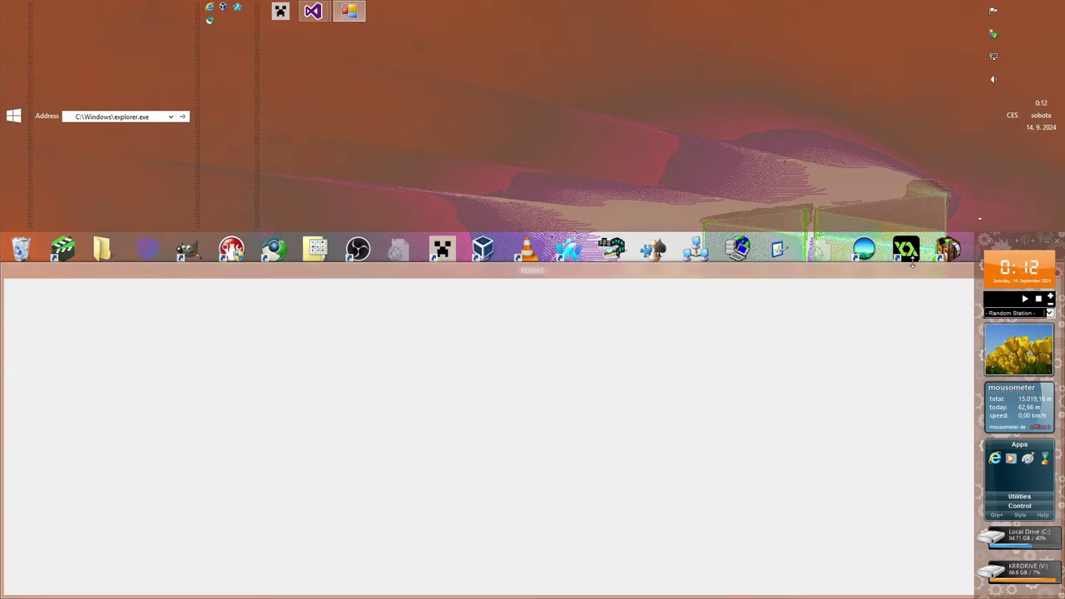
mouse_move(901, 261)
mouse_down()
mouse_move(895, 231)
mouse_move(898, 279)
mouse_up()
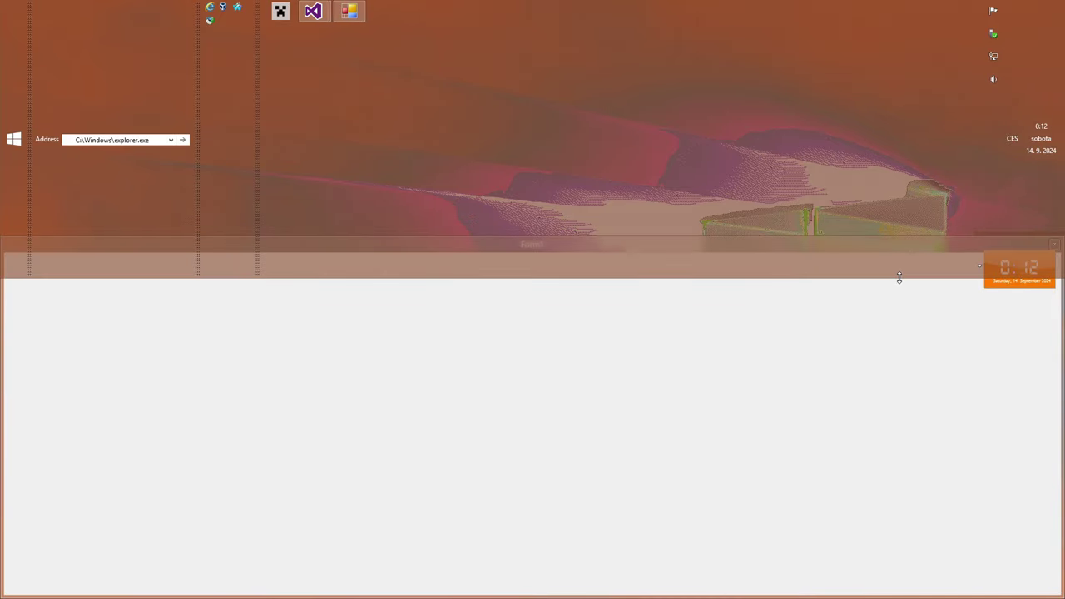
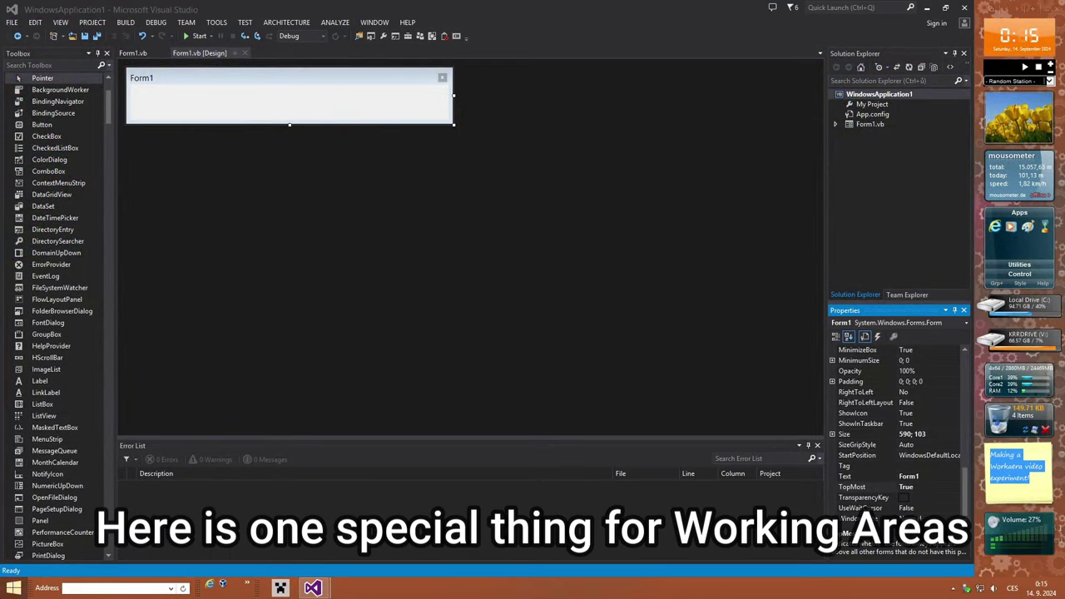
Show the Start screen's list of all apps, and open File Explorer from its Start tile.
click(13, 589)
click(73, 570)
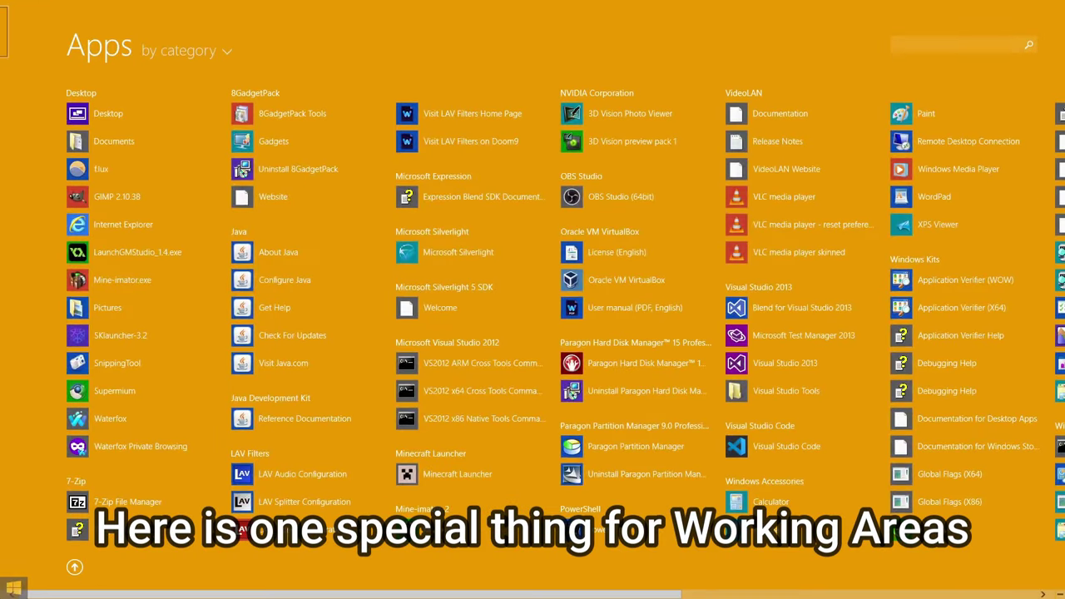
click(14, 589)
click(95, 241)
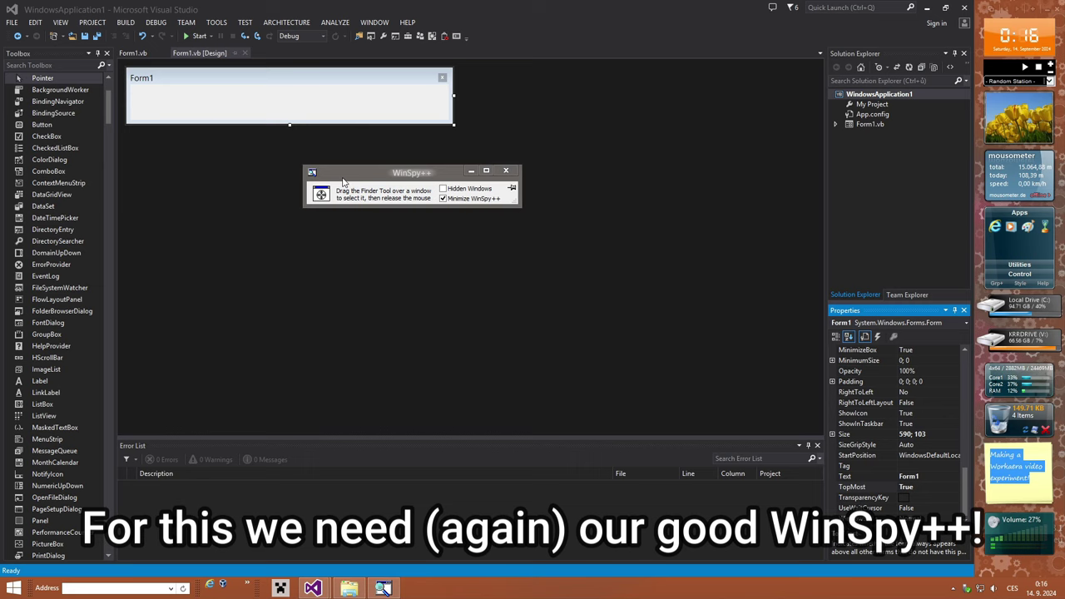
Reposition the WinSpy++ window and switch repeatedly between the Start screen and the desktop to compare their layers.
drag(342, 180, 299, 201)
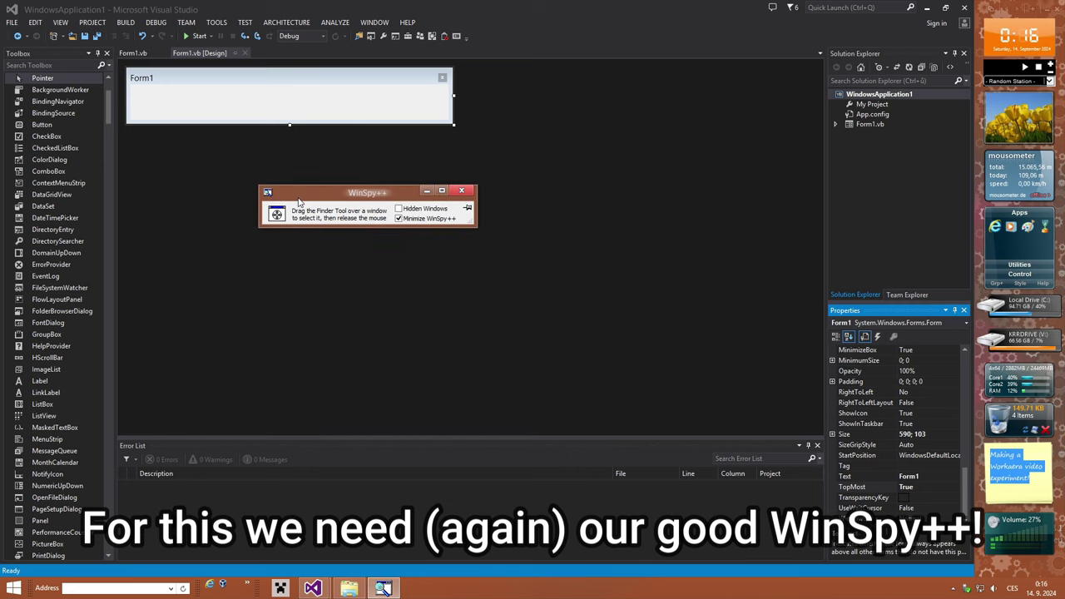
key(super)
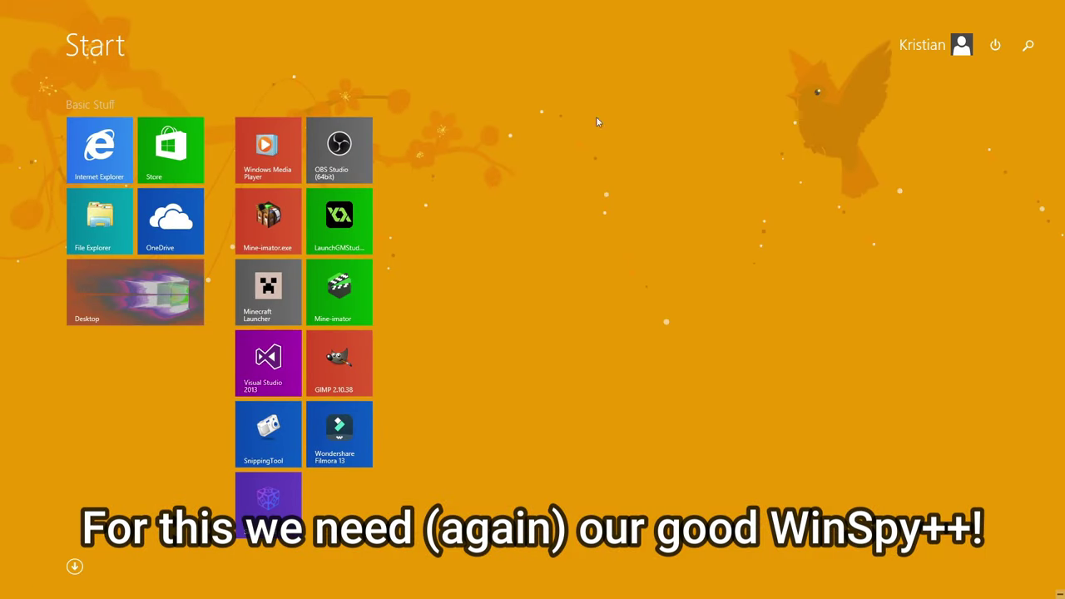
key(super)
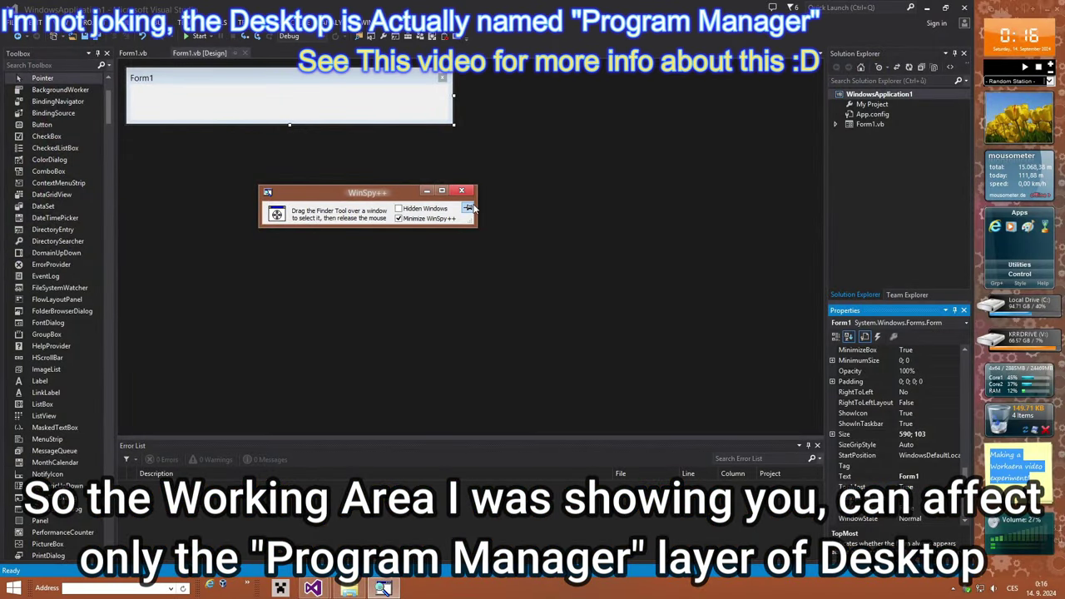
key(super)
key(super)
drag(397, 197, 181, 133)
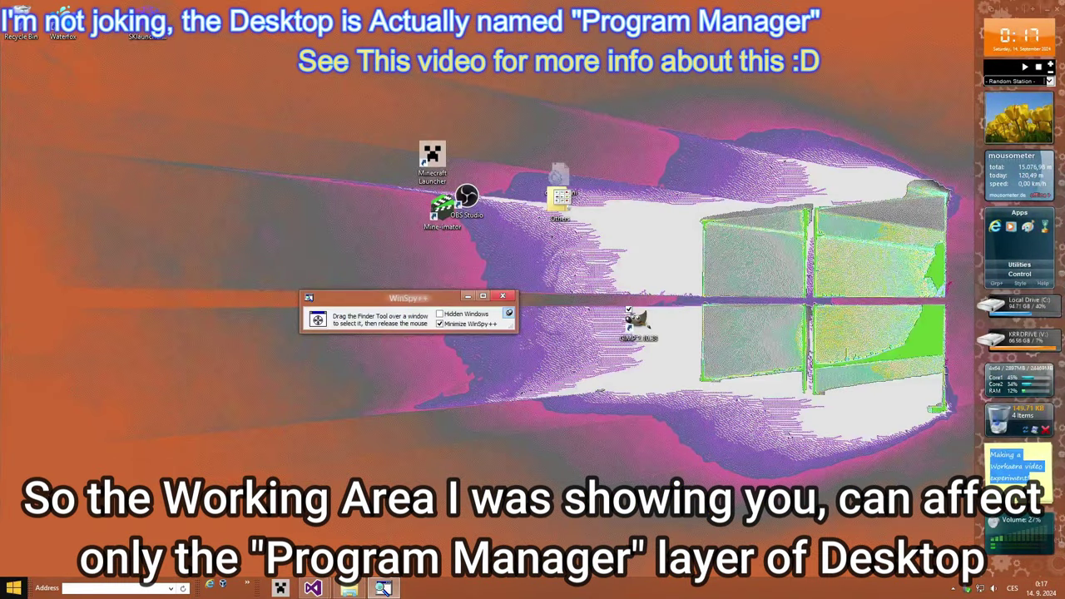
Open the Store app, snap it beside the desktop in a split view, and shift the divider so the desktop gets more width.
key(super)
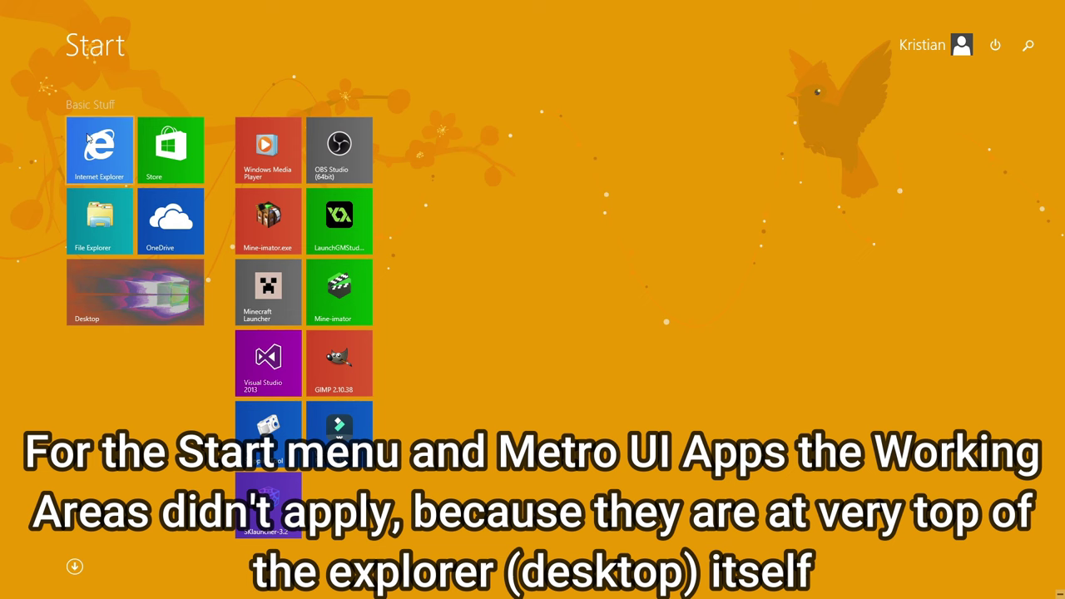
click(162, 167)
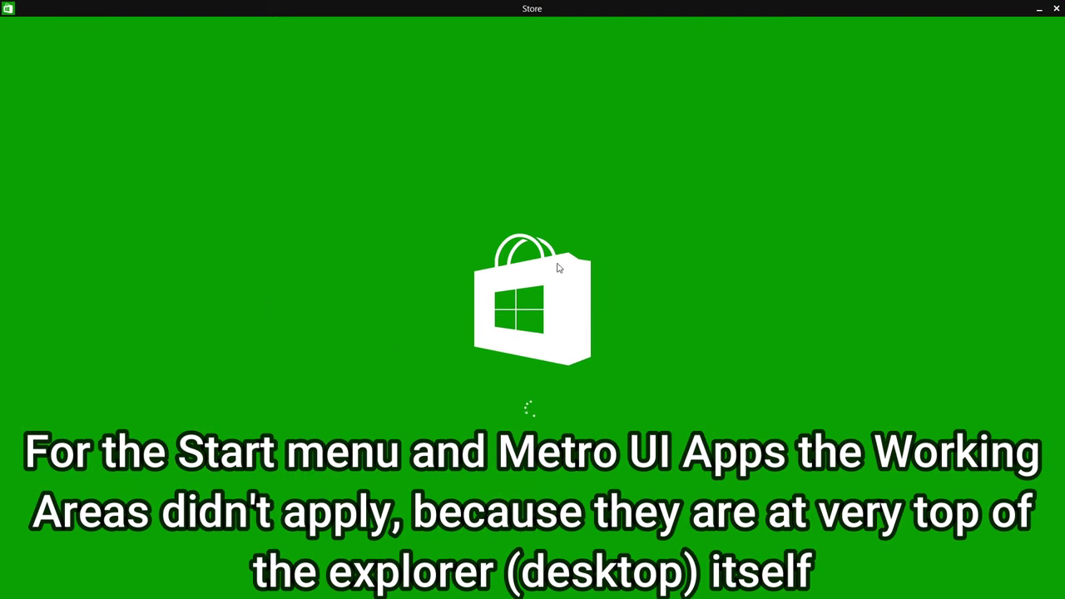
drag(468, 5, 899, 135)
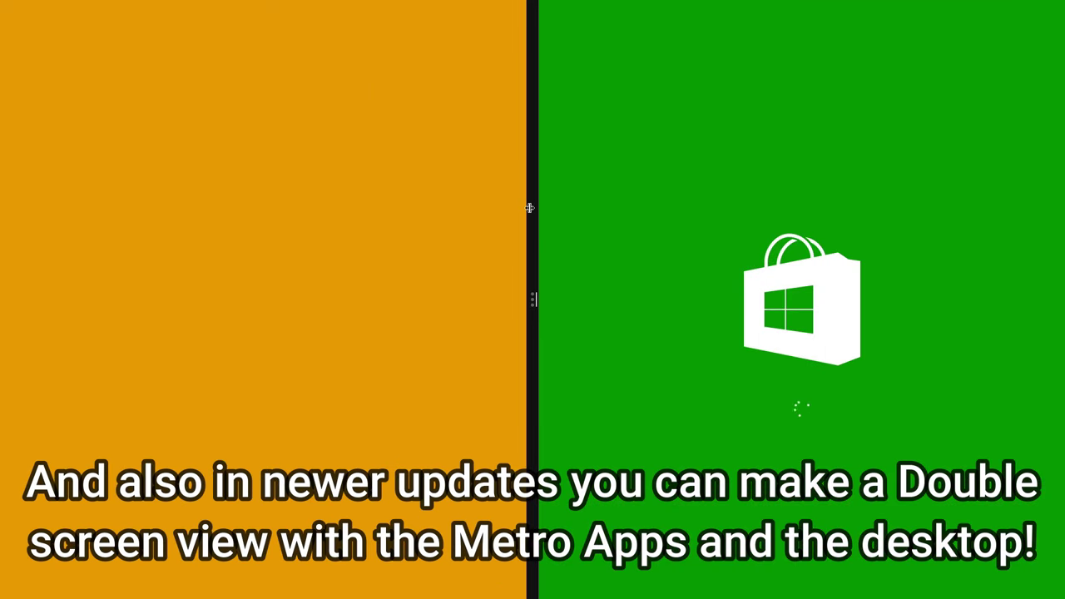
click(367, 146)
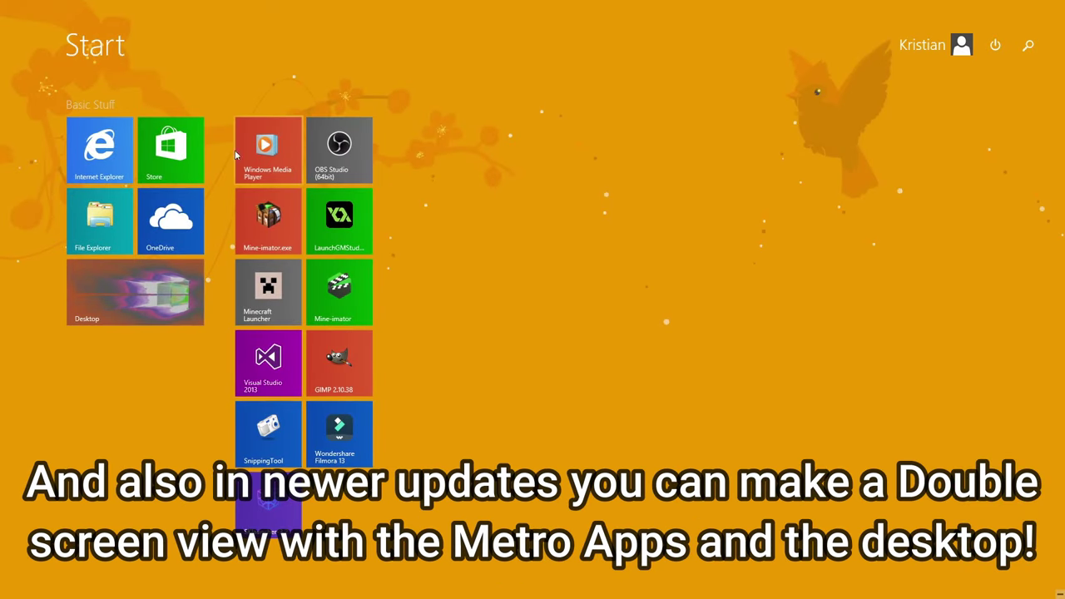
click(147, 289)
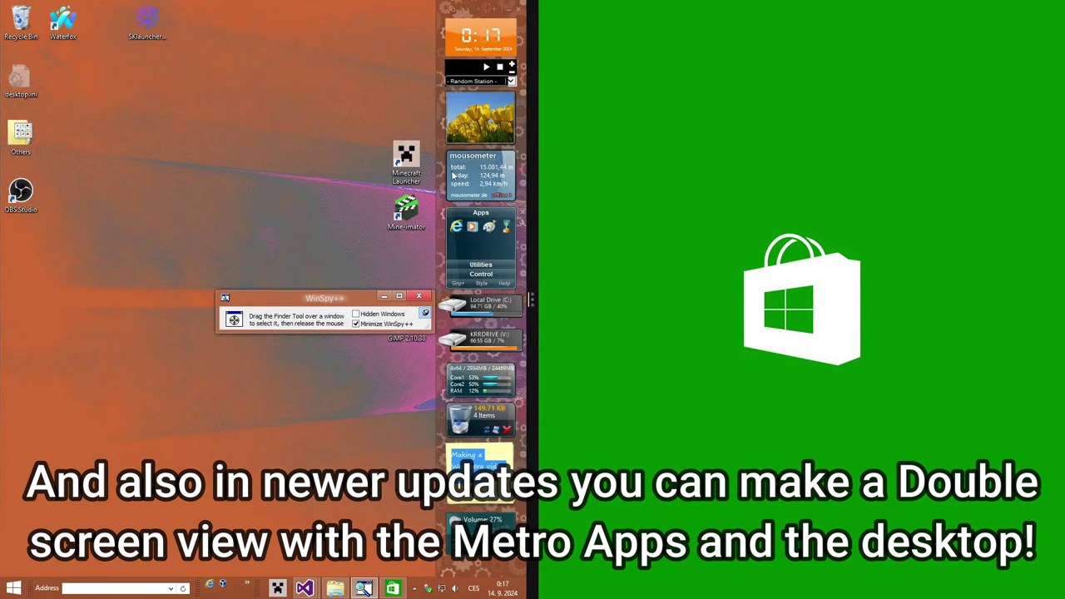
click(206, 78)
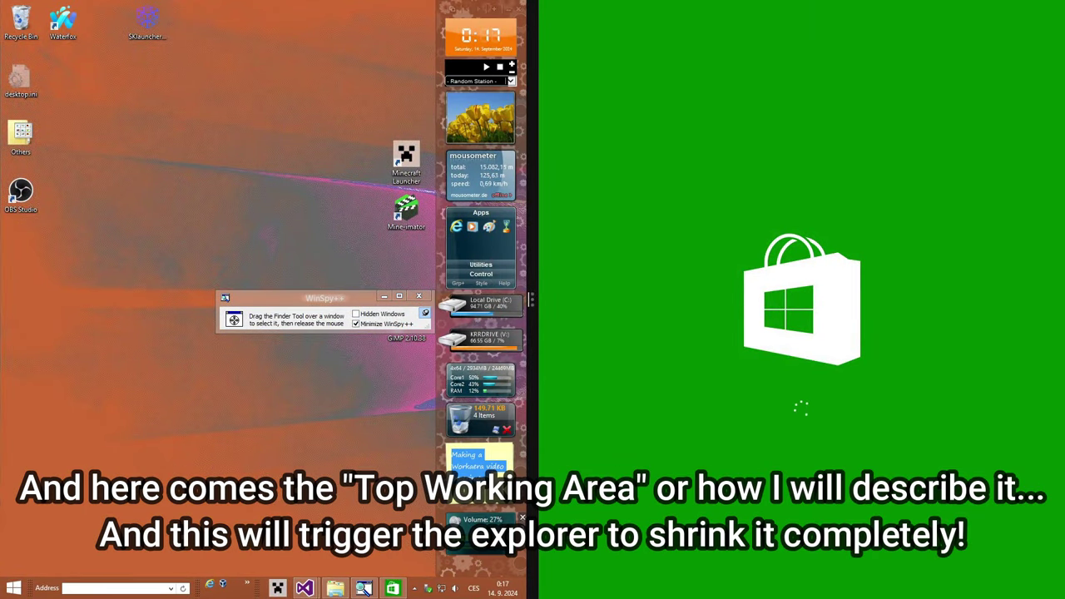
drag(543, 300, 786, 310)
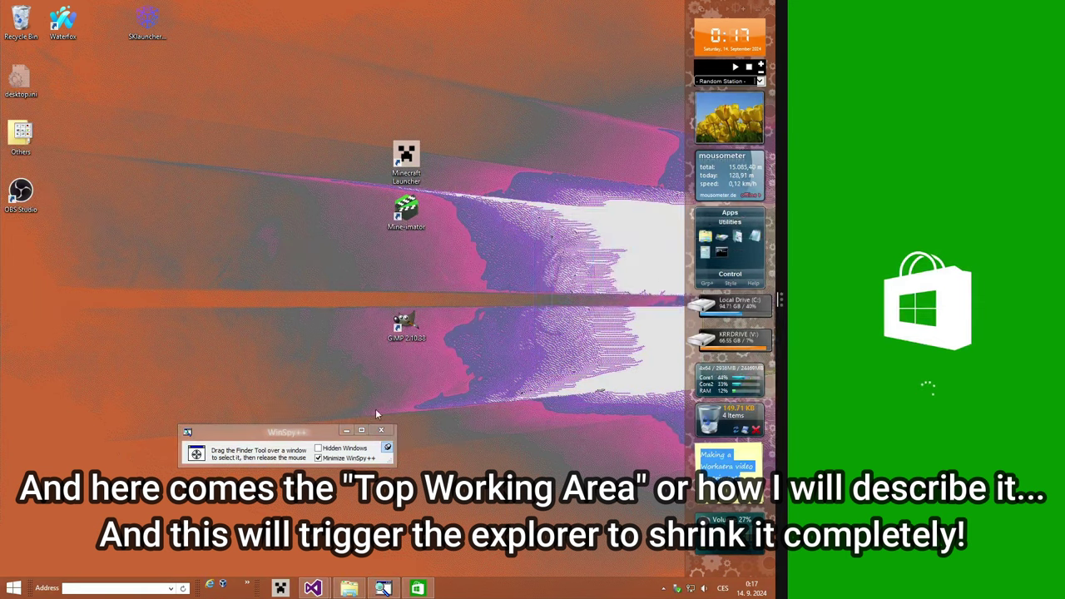
Bring up the WinSpy17 folder window, maximize it on the desktop beside the snapped Store app, and close it.
click(360, 431)
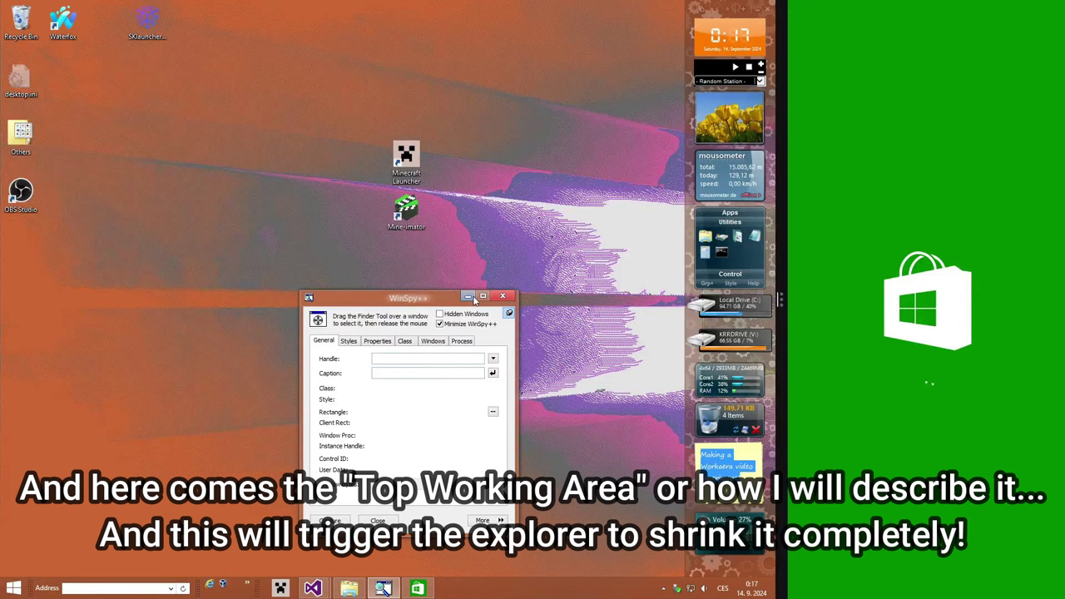
click(350, 589)
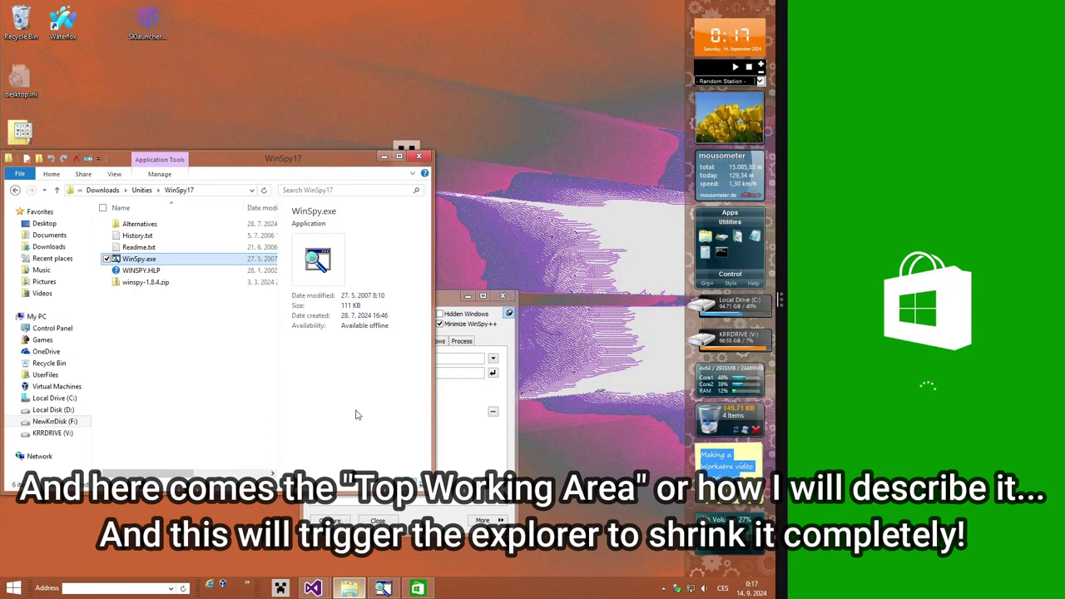
drag(291, 156, 415, 151)
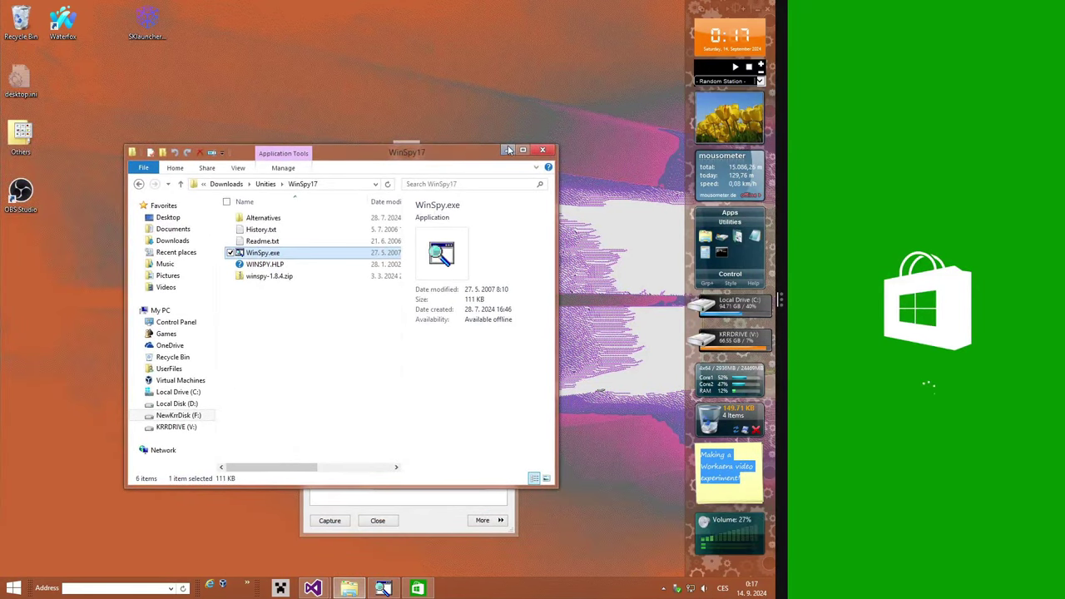
click(522, 151)
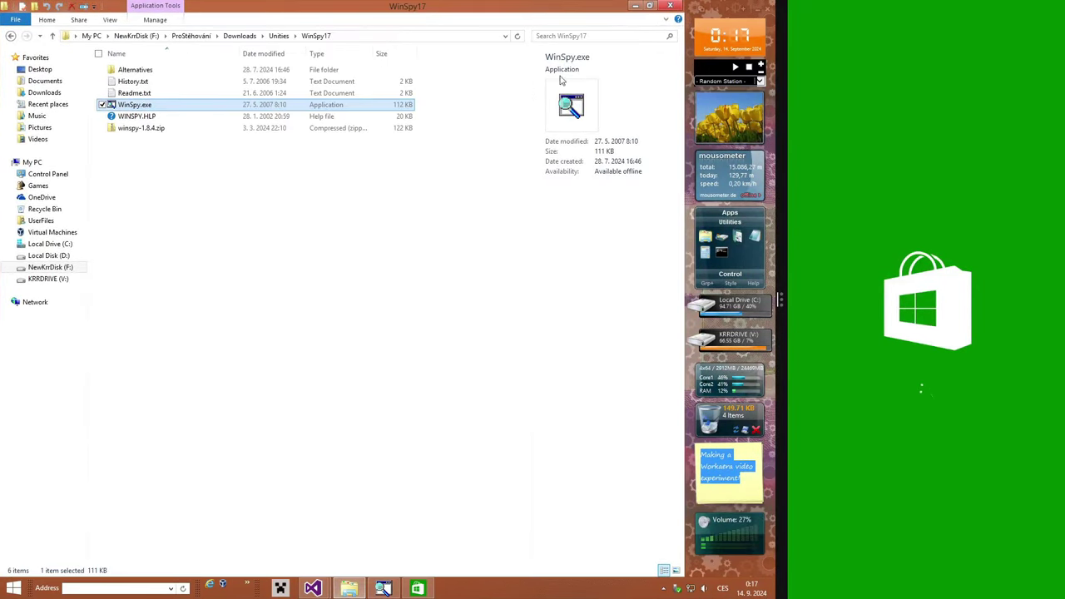
click(649, 7)
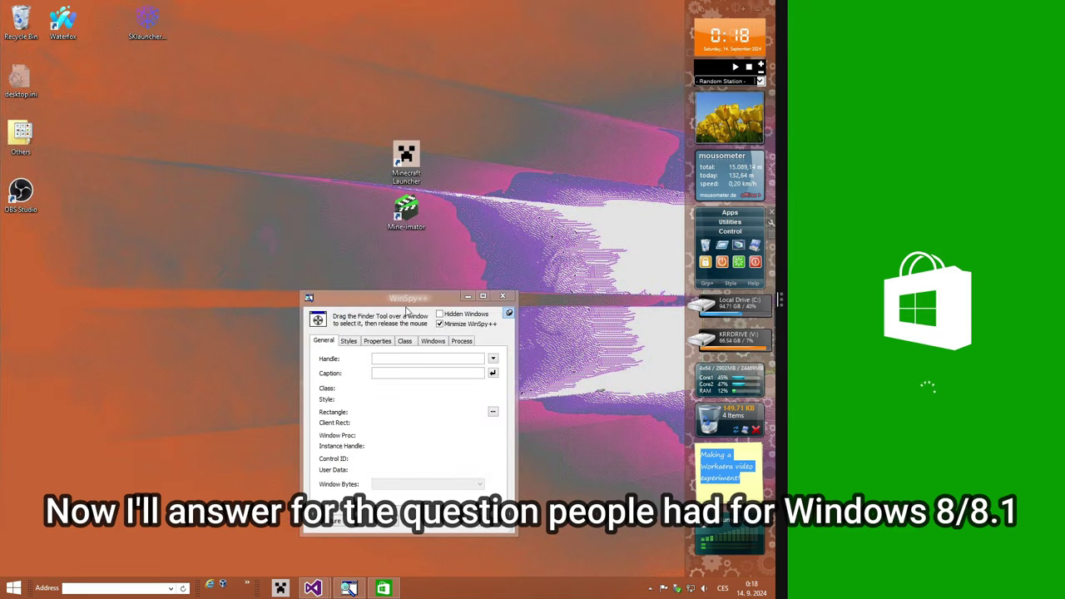
Capture the Store app's window with the WinSpy++ Finder Tool and open the editor for its window styles.
drag(406, 311, 413, 282)
drag(326, 293, 846, 215)
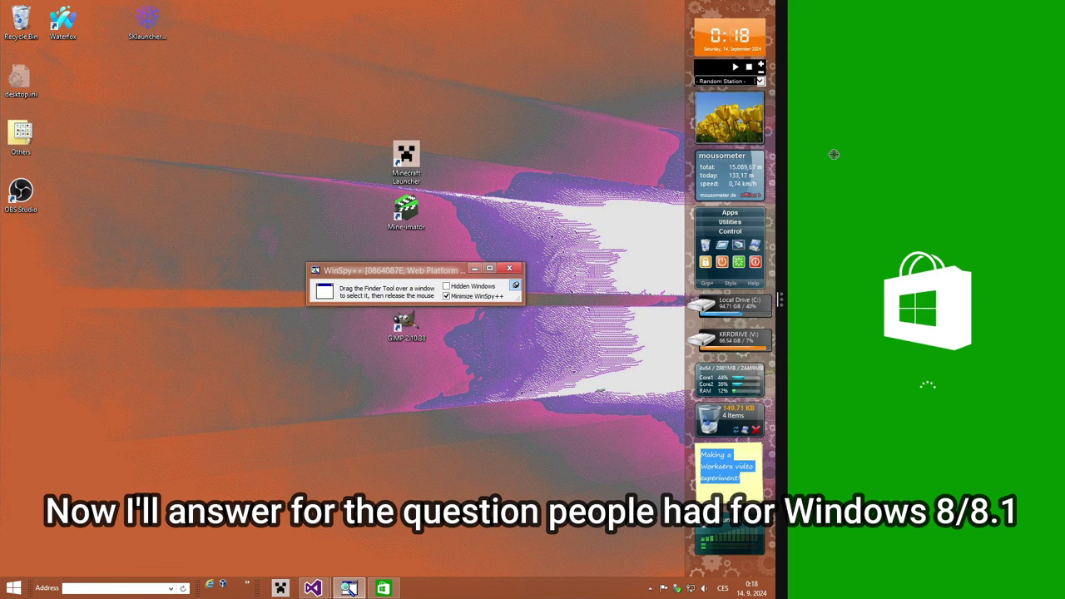
drag(891, 184, 891, 184)
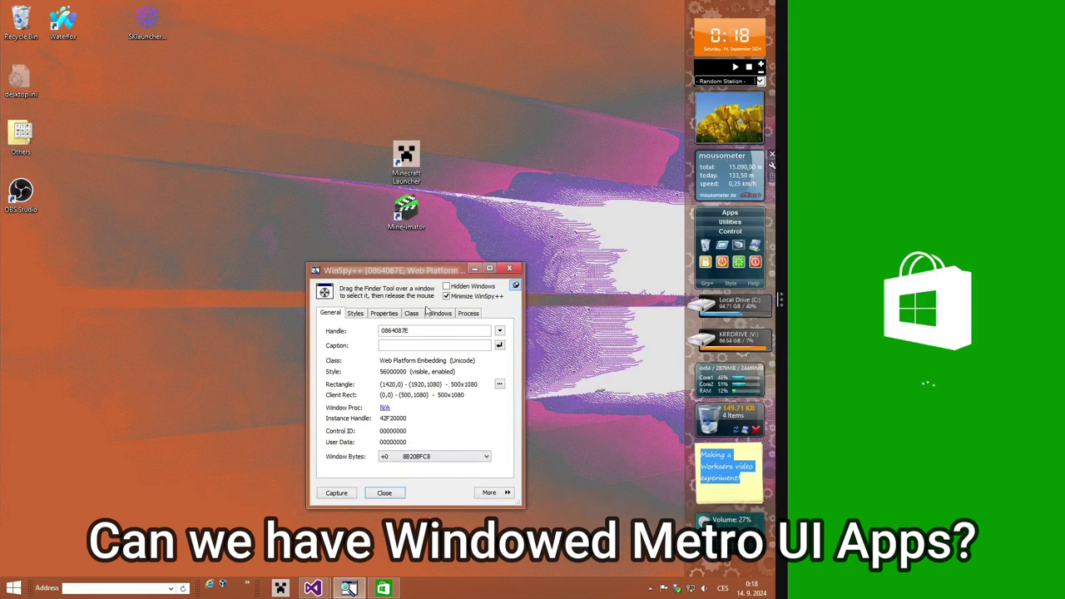
click(355, 313)
click(500, 345)
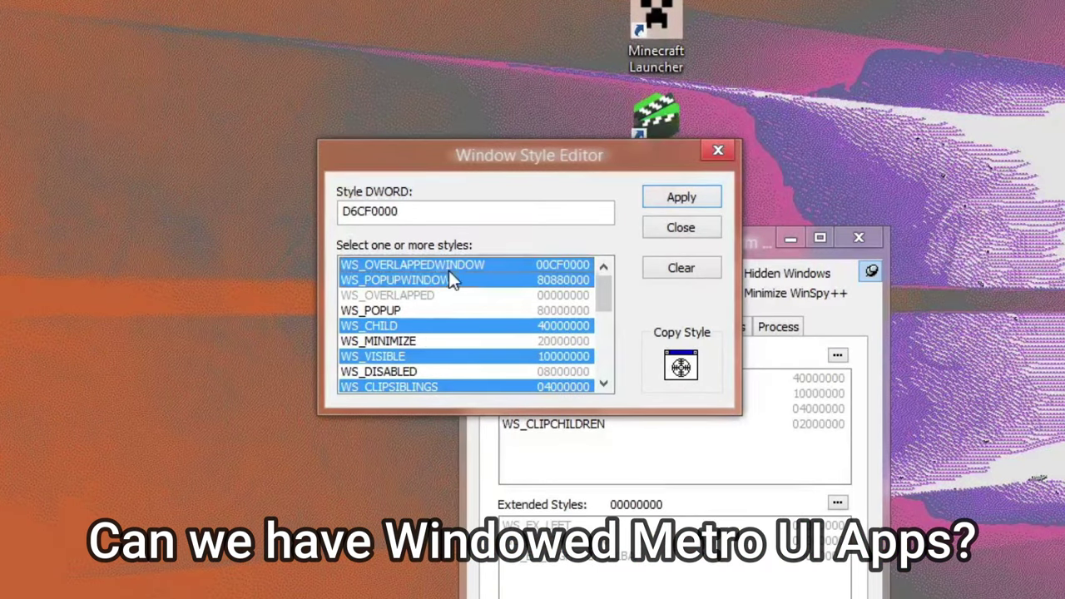
Enable WS_OVERLAPPEDWINDOW and WS_POPUPWINDOW for the Store window, and clear WS_CHILD, WS_CLIPSIBLINGS and WS_CLIPCHILDREN.
click(430, 325)
scroll(424, 343, down, 2)
click(412, 295)
click(410, 311)
click(407, 340)
scroll(405, 329, down, 1)
Add the caption, frame, border, scroll bar, system menu, group, tab stop, minimize and maximize box styles, and apply 90FF0000 to the Store window.
click(403, 311)
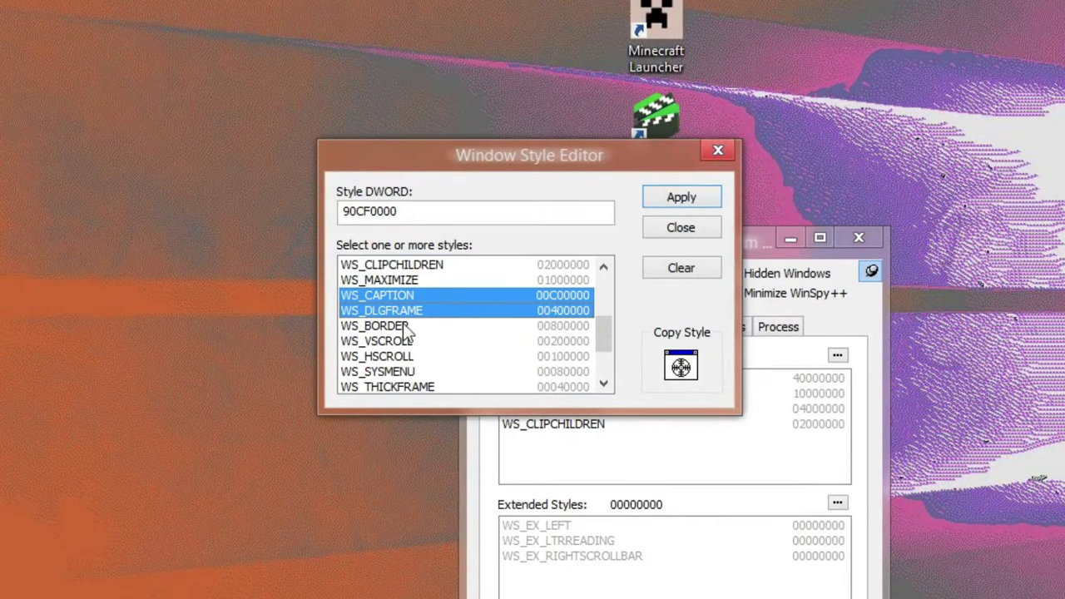
click(402, 323)
click(406, 295)
click(405, 310)
click(404, 327)
click(406, 342)
click(410, 373)
click(411, 385)
scroll(411, 385, down, 1)
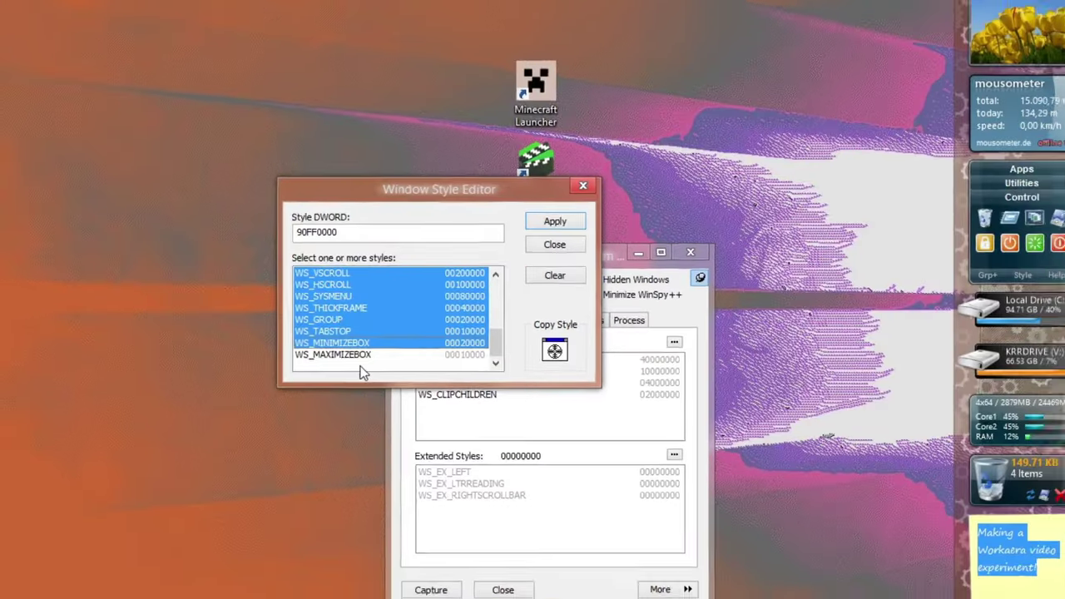
click(411, 373)
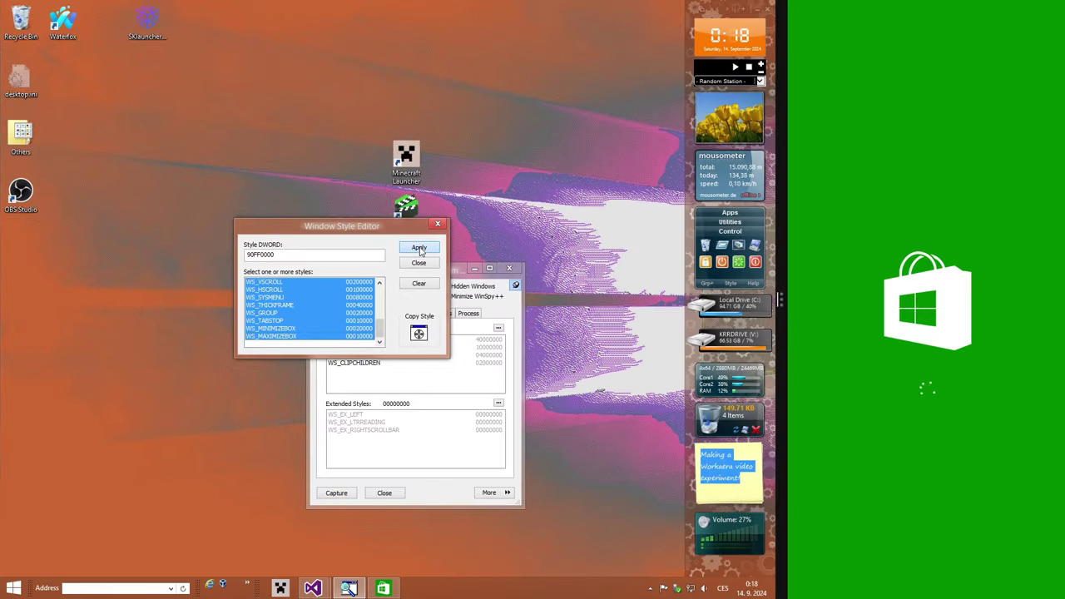
click(419, 248)
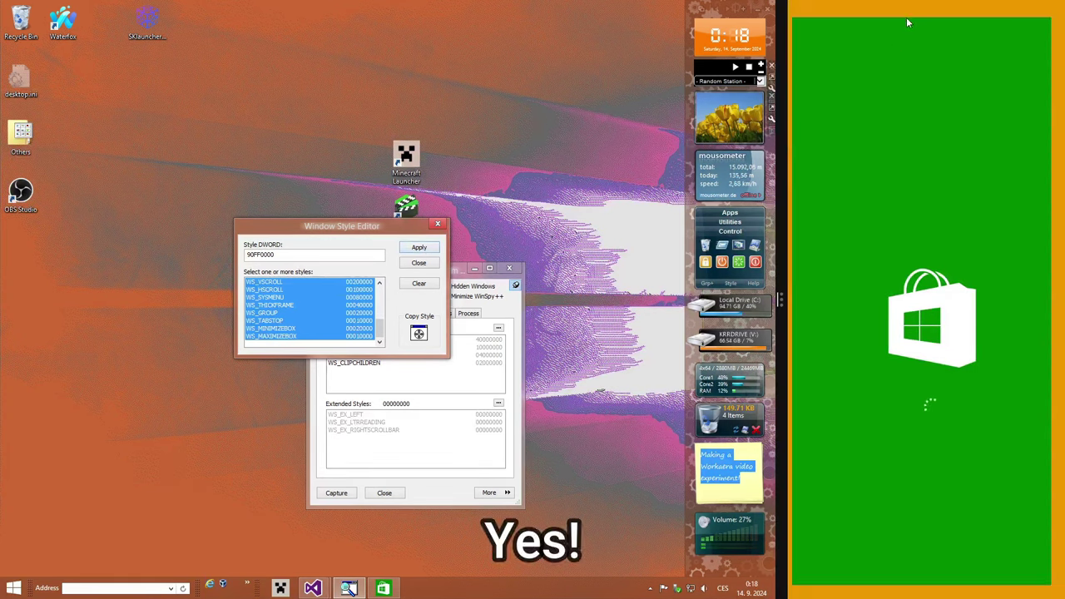
Try to move the Store window by its title bar, and resize it from its invisible side and lower borders.
click(907, 16)
mouse_move(826, 2)
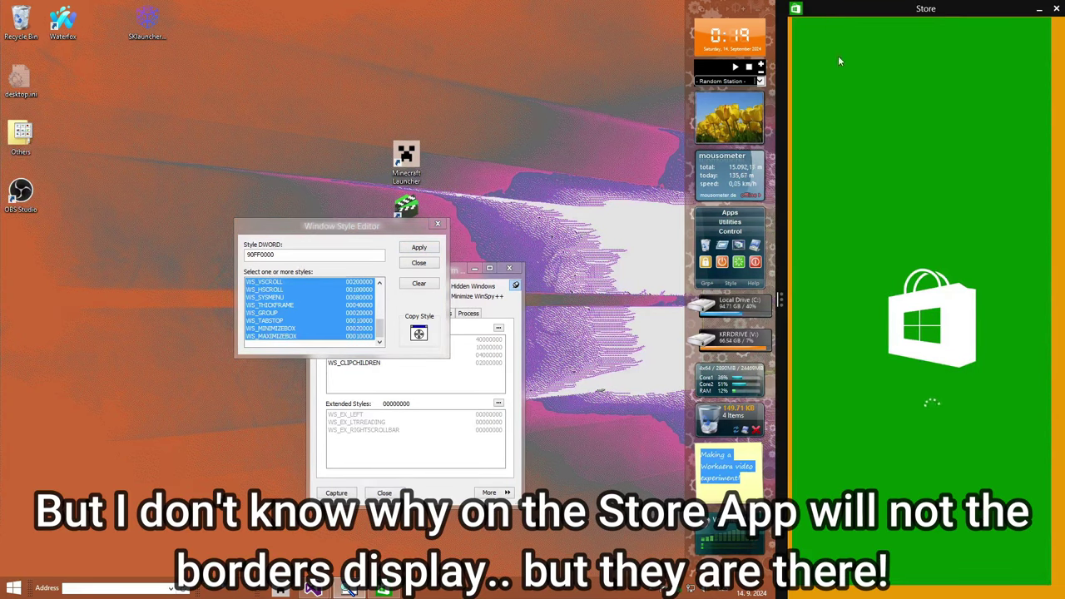
drag(869, 15, 884, 81)
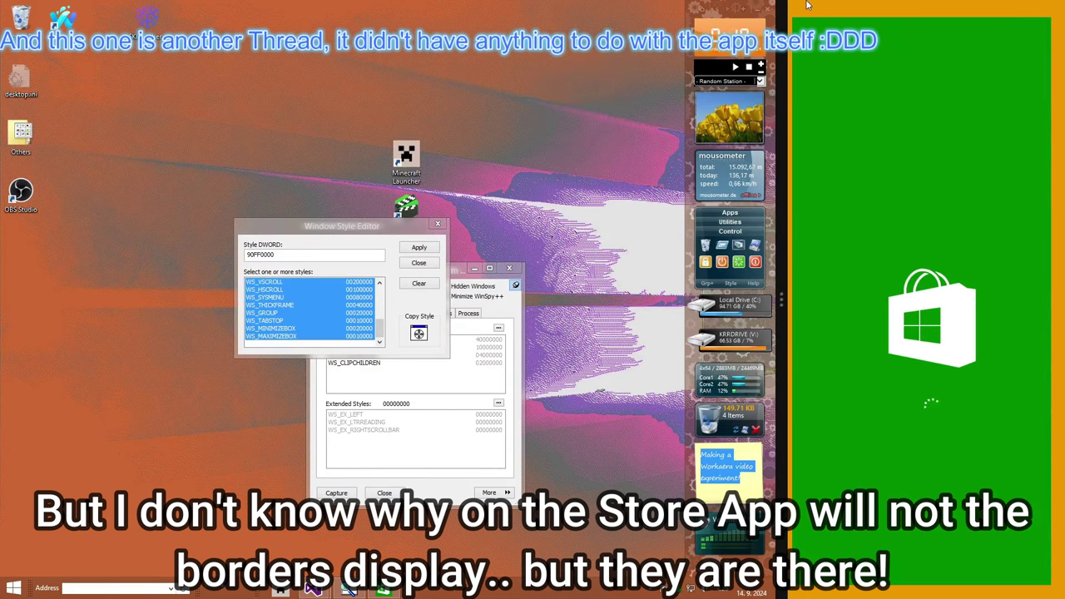
drag(1063, 73, 975, 70)
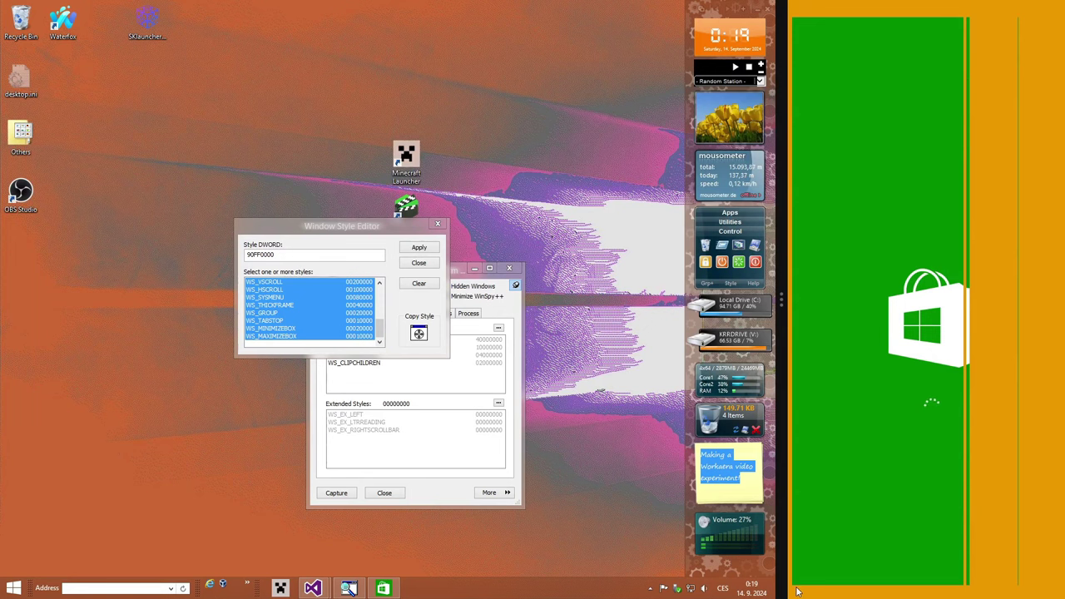
drag(792, 586, 848, 3)
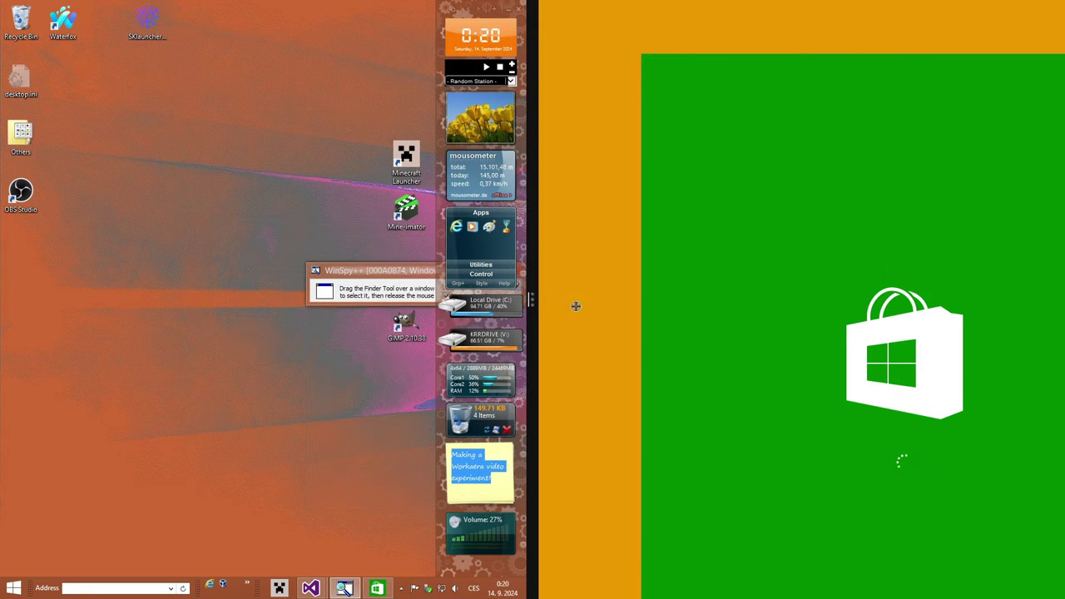
Capture the split view's resize bar with WinSpy++, enable WS_POPUPWINDOW and WS_OVERLAPPEDWINDOW in its style editor, and clear WS_CLIPSIBLINGS.
drag(575, 307, 534, 283)
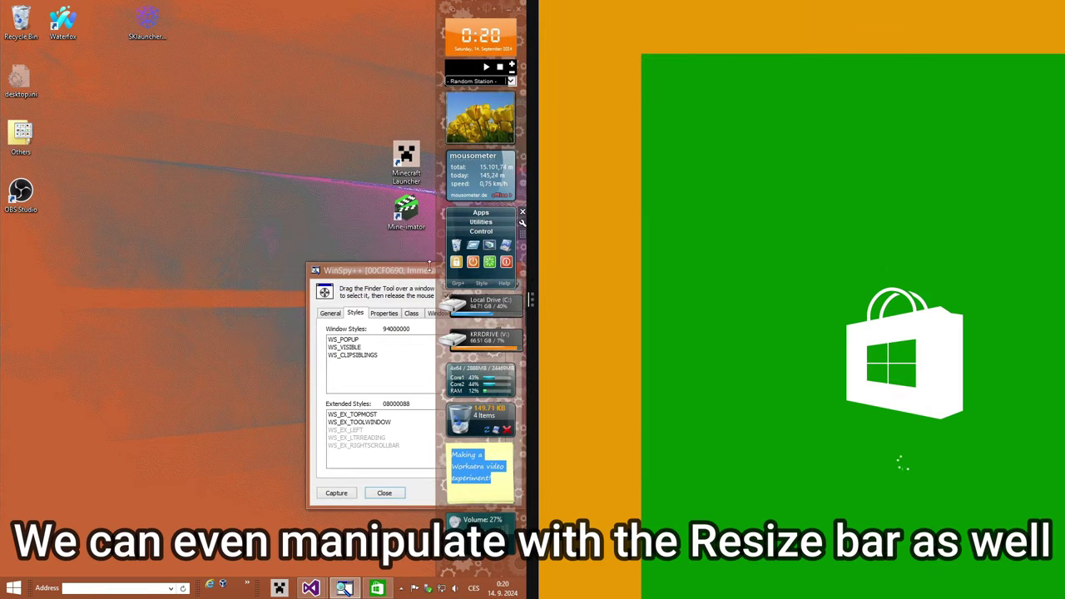
click(397, 319)
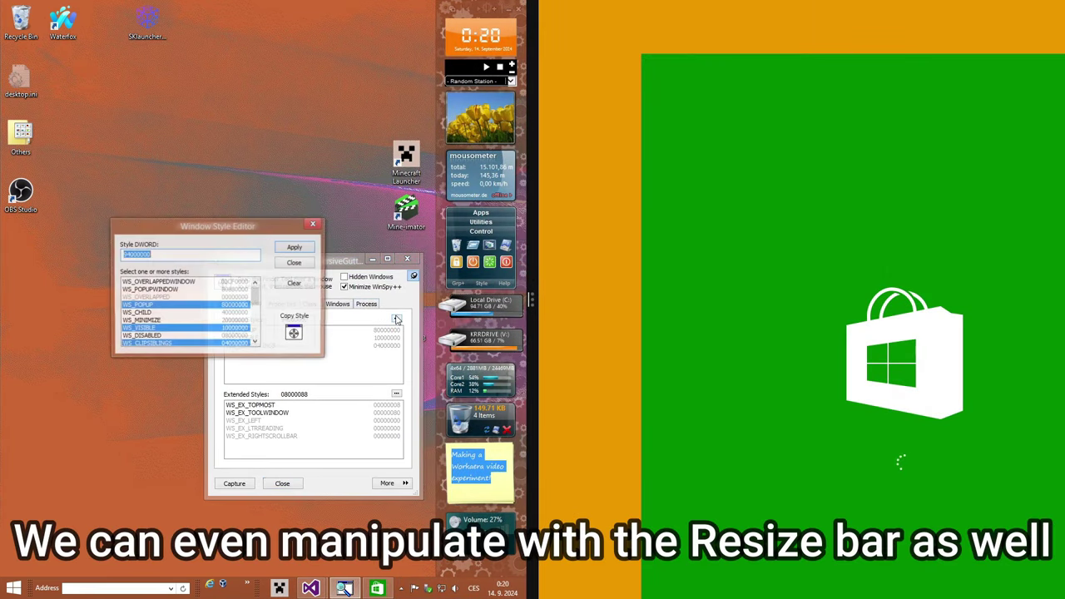
click(169, 290)
click(170, 282)
scroll(166, 321, down, 1)
click(156, 321)
Select the thick frame, group, tab stop, border, dialog frame and caption styles, and apply 90CF0000 to the resize bar.
scroll(185, 329, down, 4)
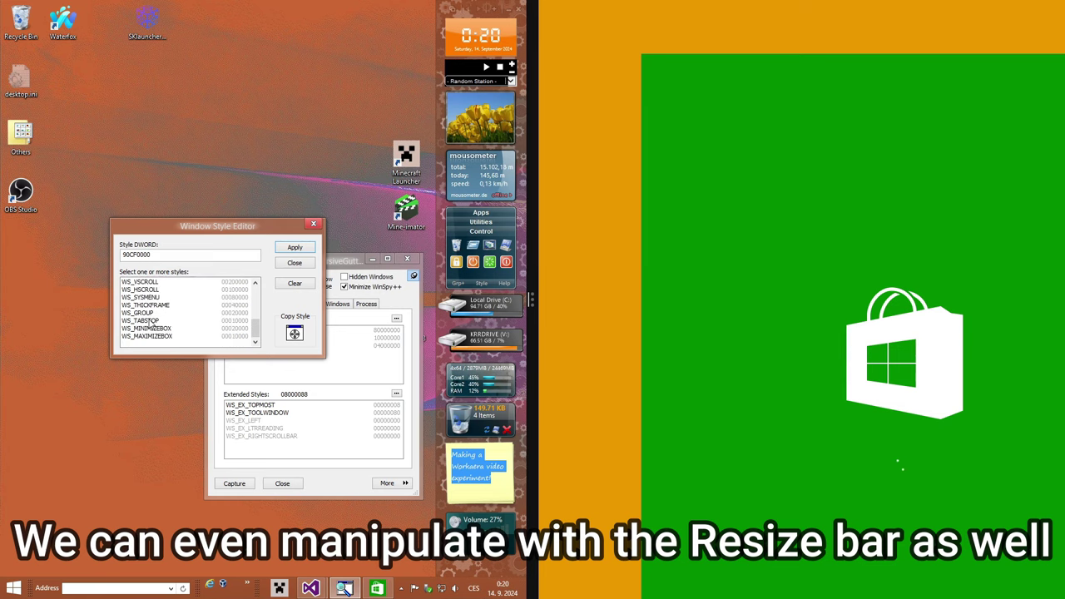
click(155, 314)
click(155, 321)
scroll(154, 329, up, 1)
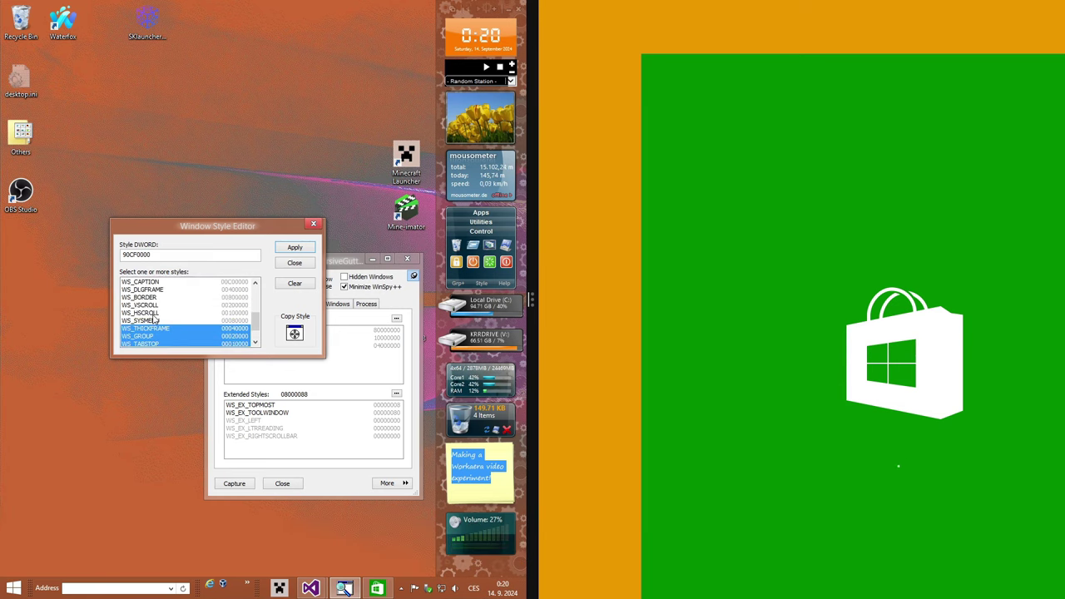
click(155, 297)
click(156, 290)
click(158, 282)
click(288, 248)
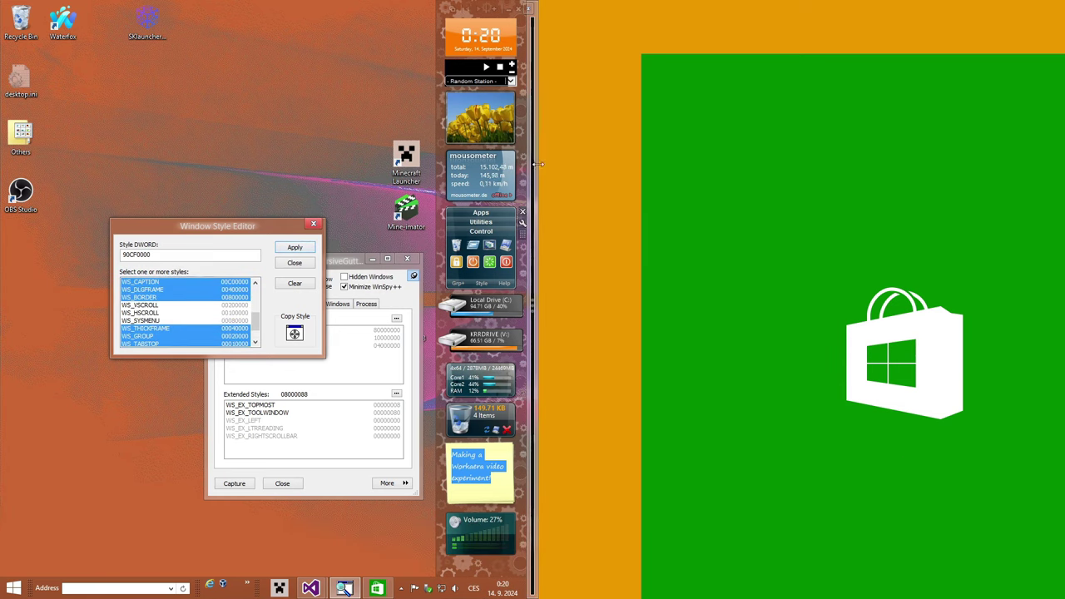
Pull the windowed resize bar over the desktop, shrink it, and place it across the boundary between desktop and Store.
drag(537, 34, 321, 40)
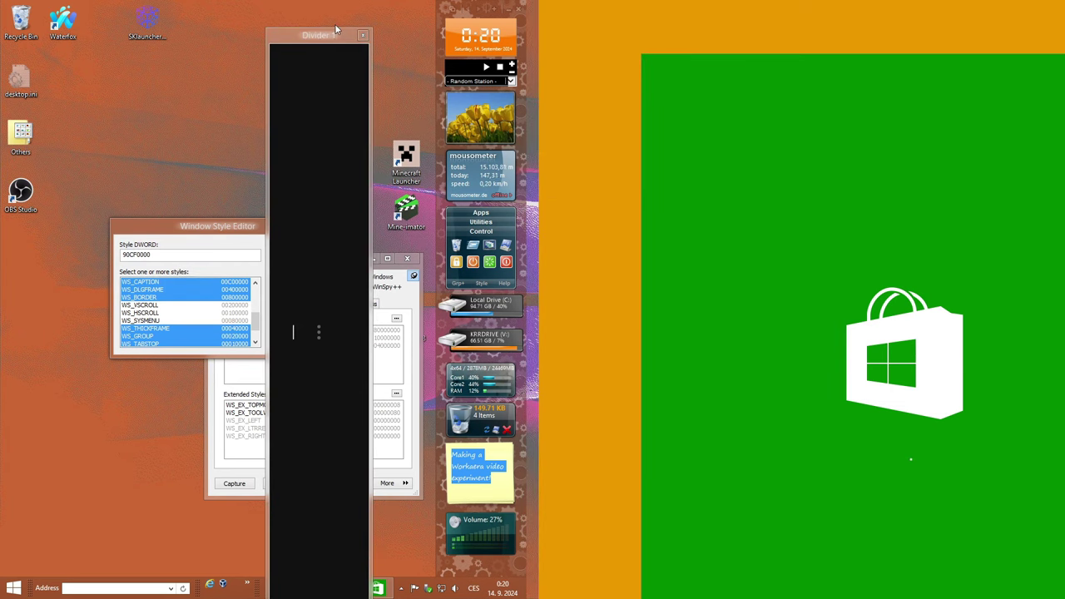
drag(335, 28, 557, 158)
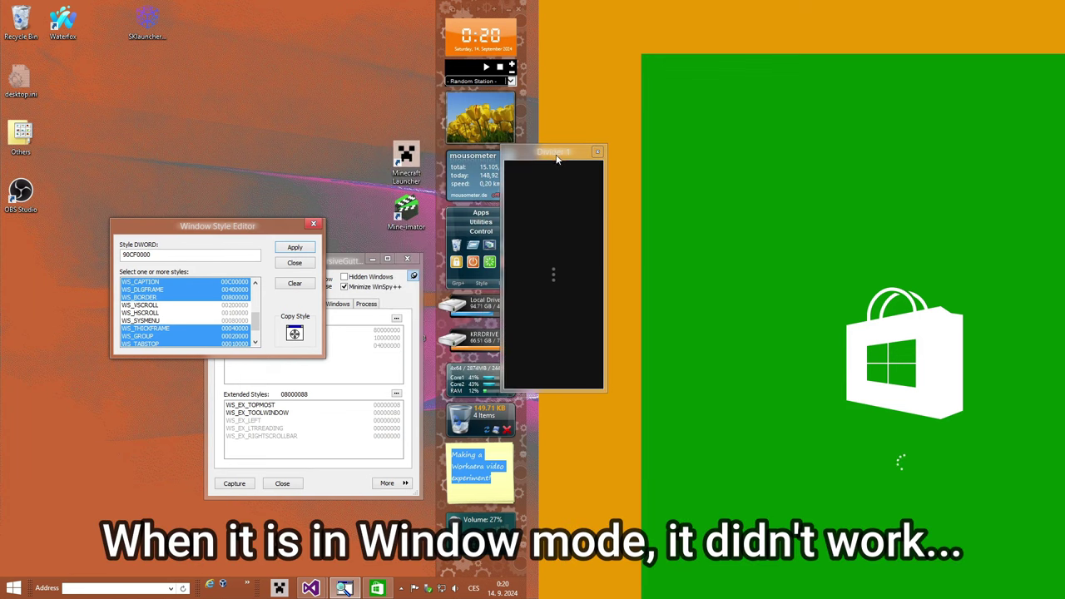
click(659, 207)
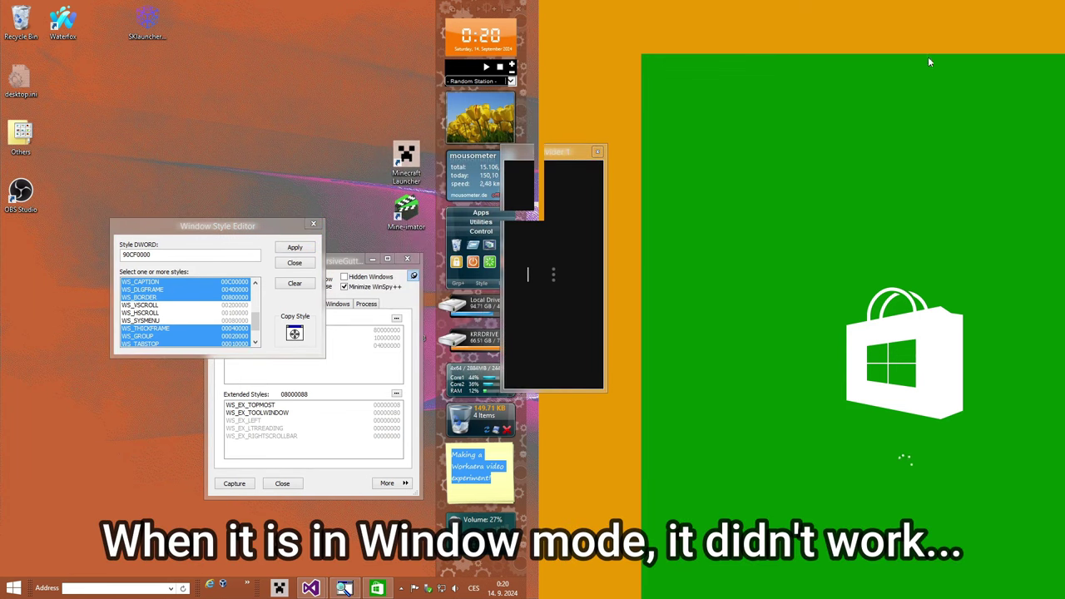
Dismiss the Store window from its half of the split view.
drag(927, 57, 849, 32)
right_click(849, 32)
click(873, 100)
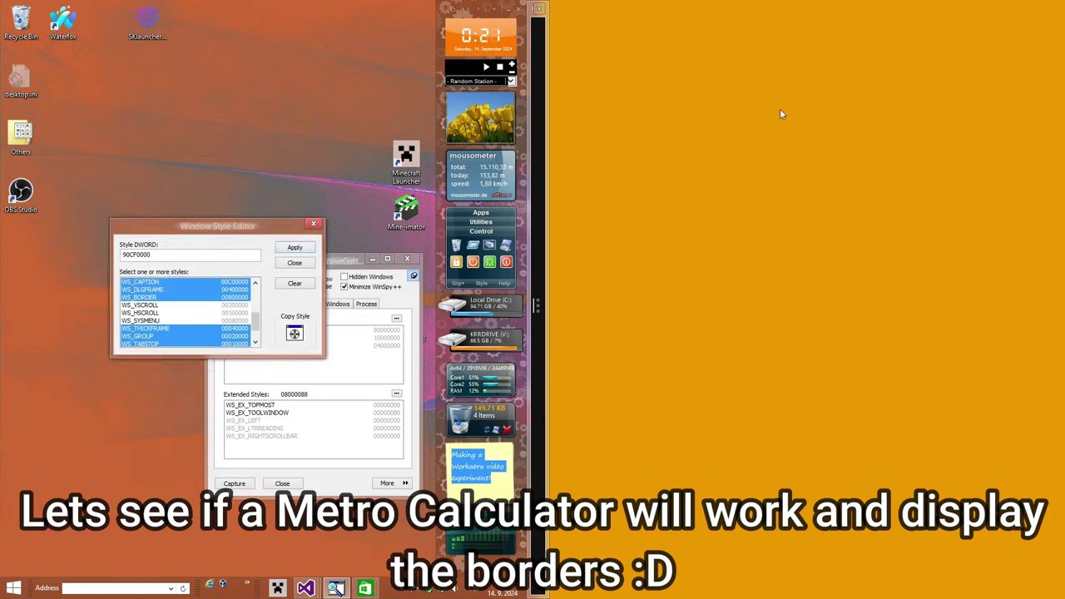
Open the Metro Calculator from the list of all apps and use it to add 9 to itself.
key(super)
click(74, 566)
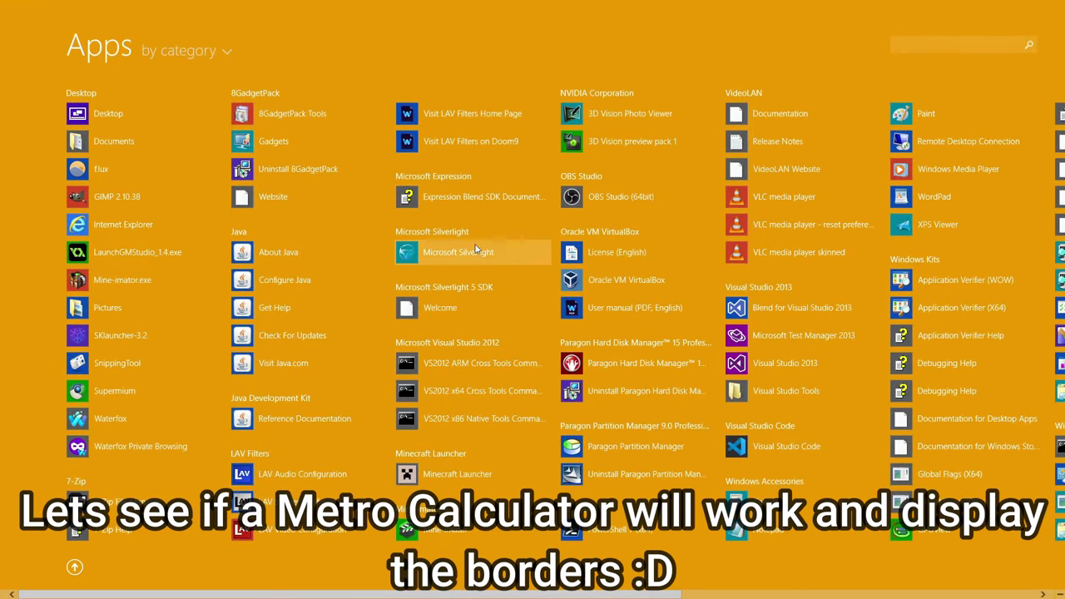
scroll(496, 281, down, 5)
click(899, 367)
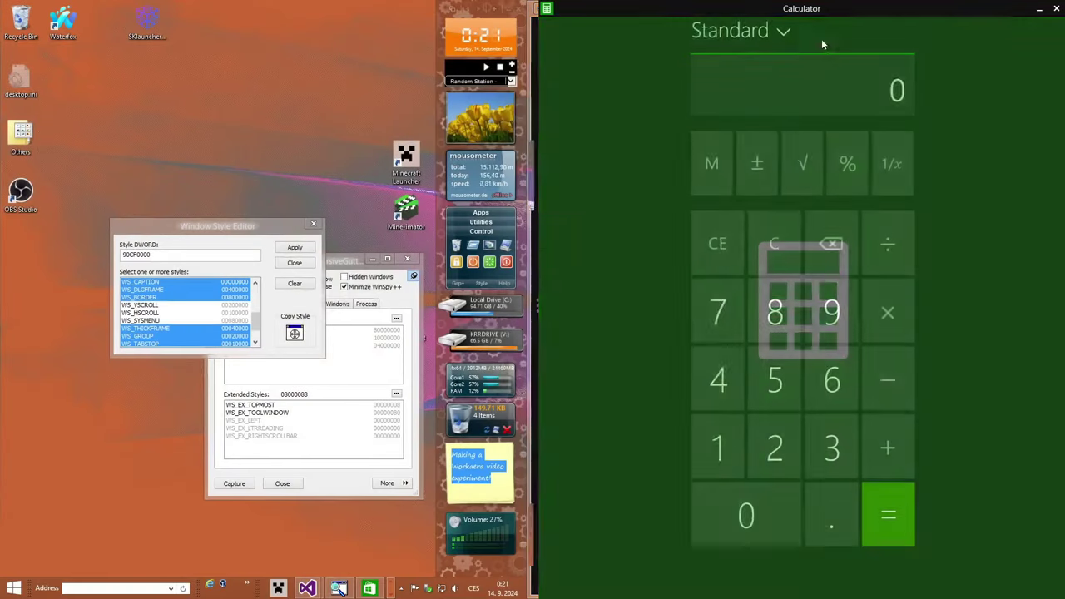
click(830, 312)
click(887, 447)
click(887, 514)
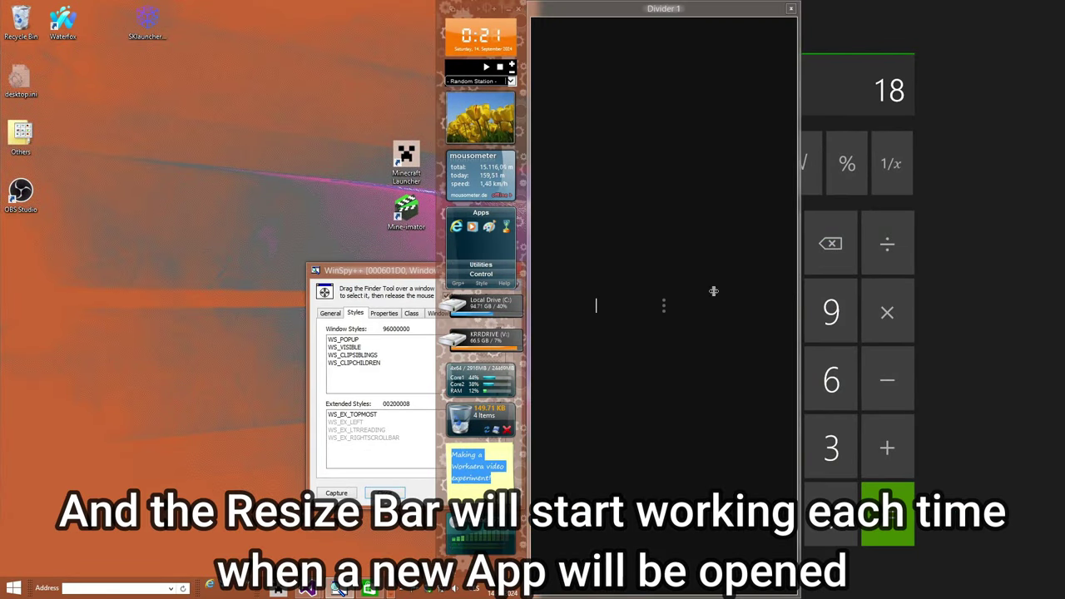
Move the divider so Calculator fills half the screen, and set its window style value to 10CF0000 without the clipping styles.
drag(799, 299, 549, 321)
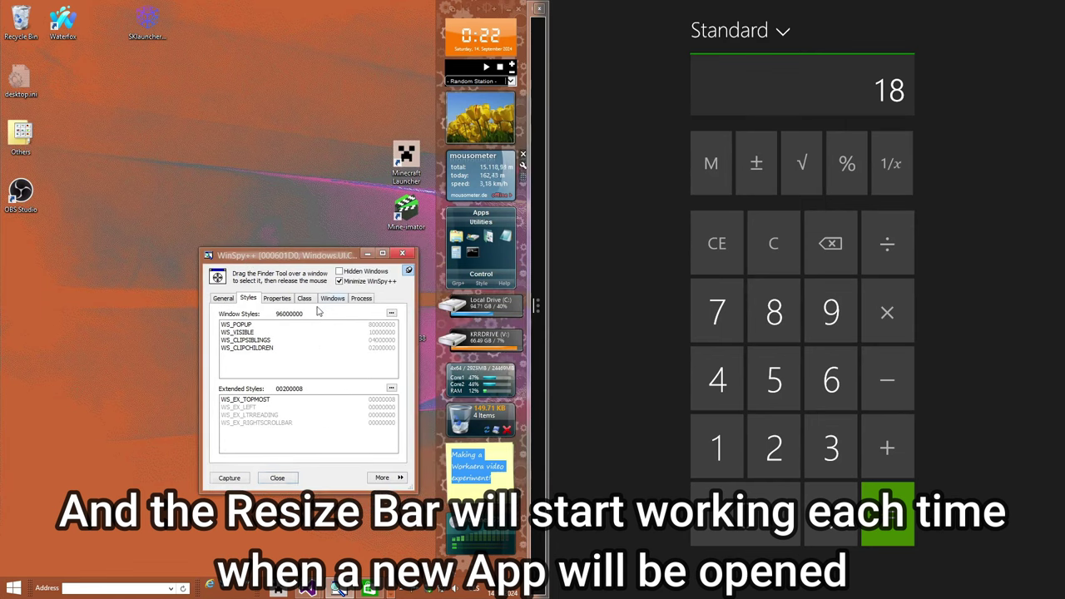
click(391, 312)
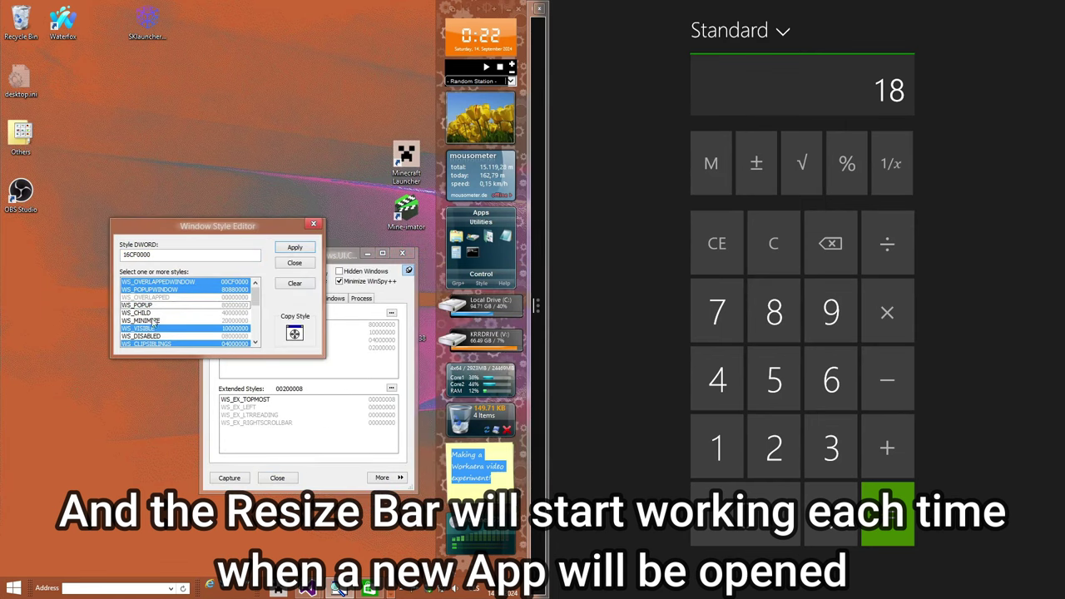
scroll(146, 329, down, 3)
scroll(144, 326, down, 1)
click(145, 305)
click(145, 321)
click(145, 328)
click(145, 336)
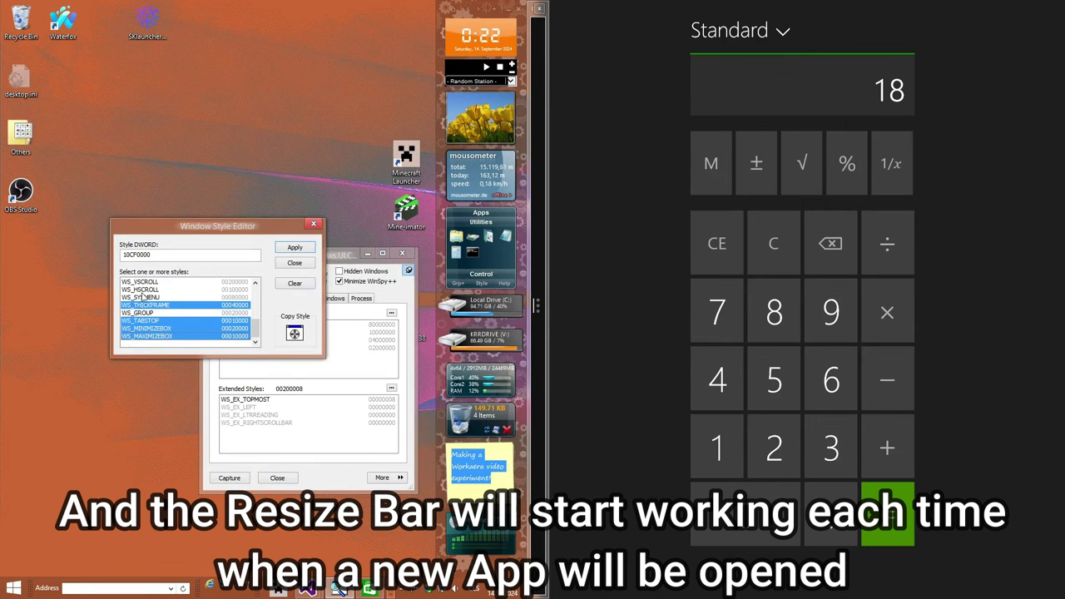
Add the vertical and horizontal scroll styles and apply 10FF0000 to the Calculator window.
click(143, 289)
click(144, 283)
scroll(144, 297, up, 1)
click(140, 282)
click(294, 247)
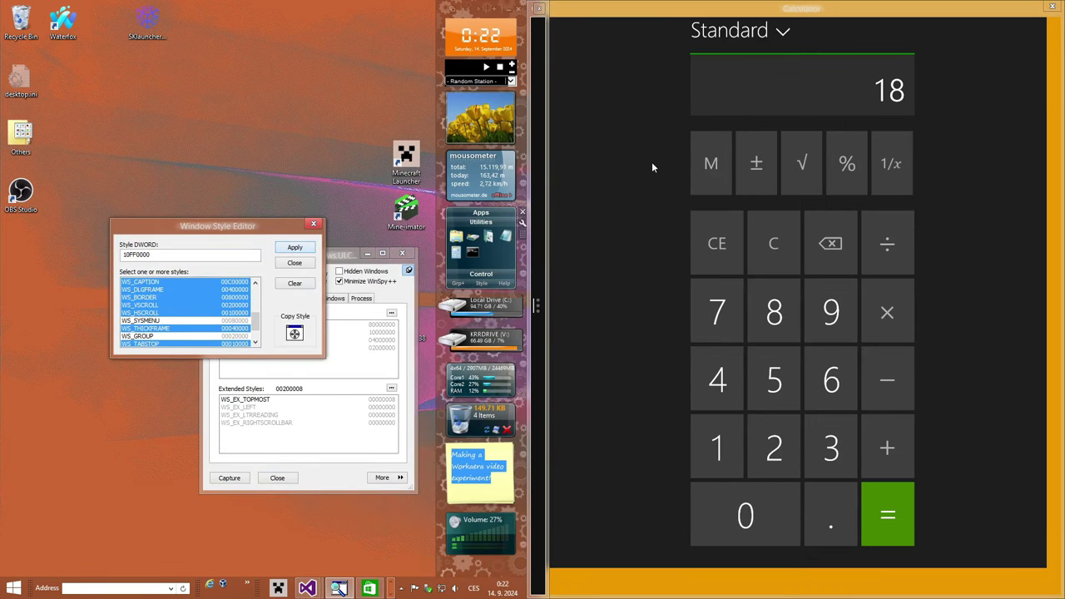
Move the windowed Calculator within its half, then resize it and stretch it across the divider over the desktop.
click(954, 11)
drag(977, 8, 1017, 93)
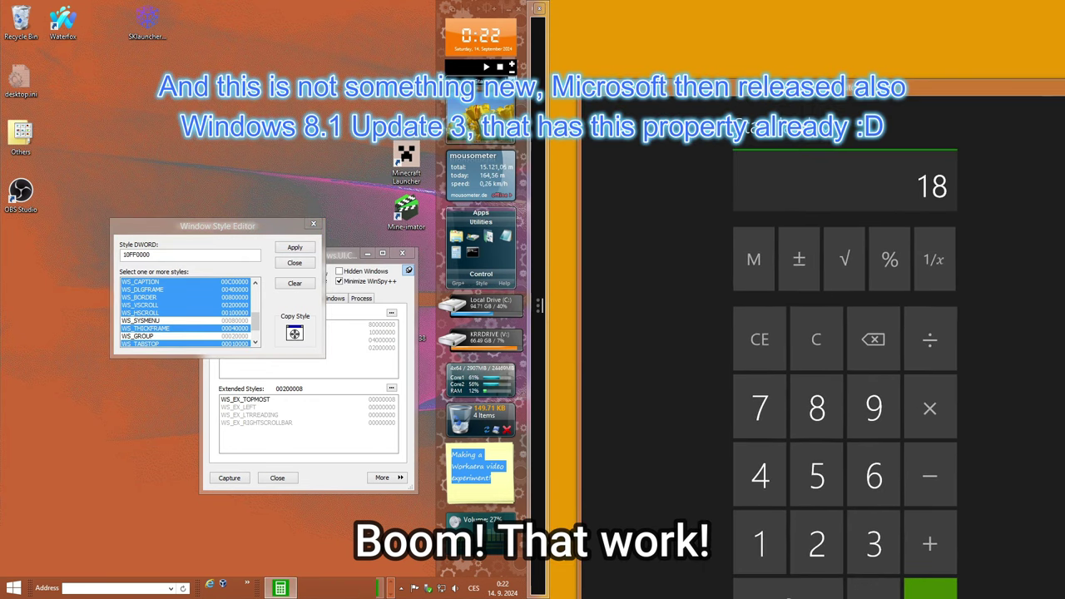
drag(580, 80, 537, 333)
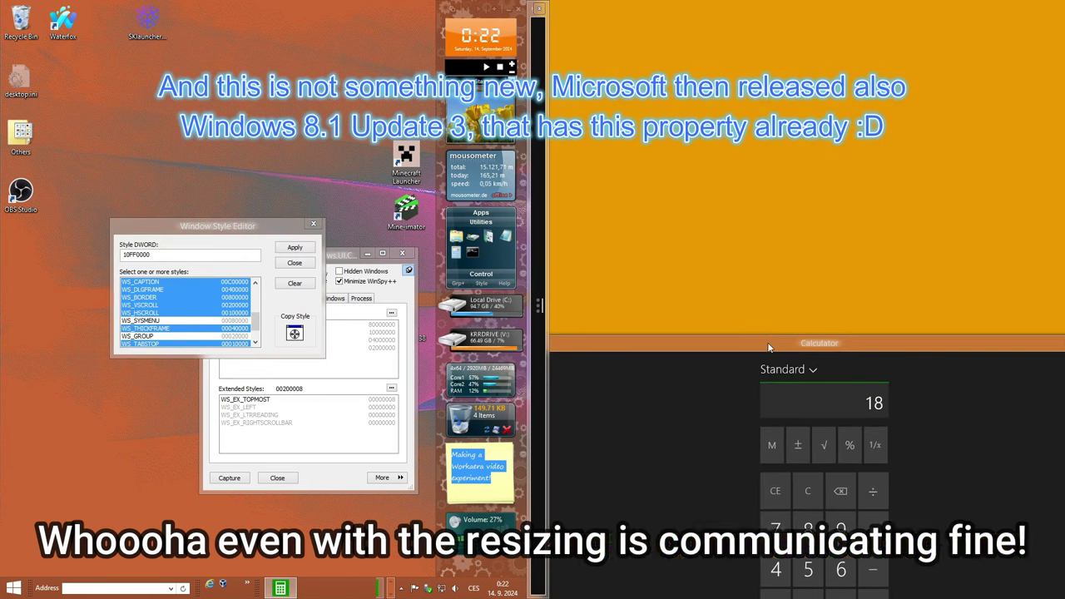
drag(773, 343, 820, 56)
drag(590, 388, 27, 559)
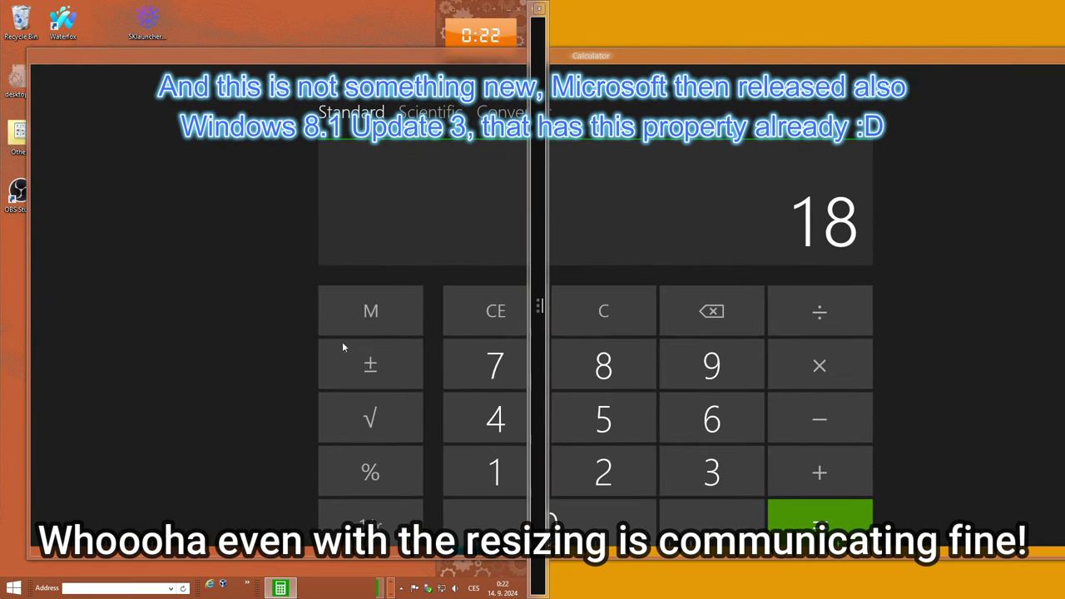
Toggle the Calculator window between maximized and floating, and move it around between toggles.
double_click(359, 59)
drag(437, 59, 678, 202)
double_click(344, 15)
Widen the desktop side with the divider, and place the Calculator on the desktop as a narrow upright window.
drag(534, 345, 876, 325)
drag(971, 7, 1, 374)
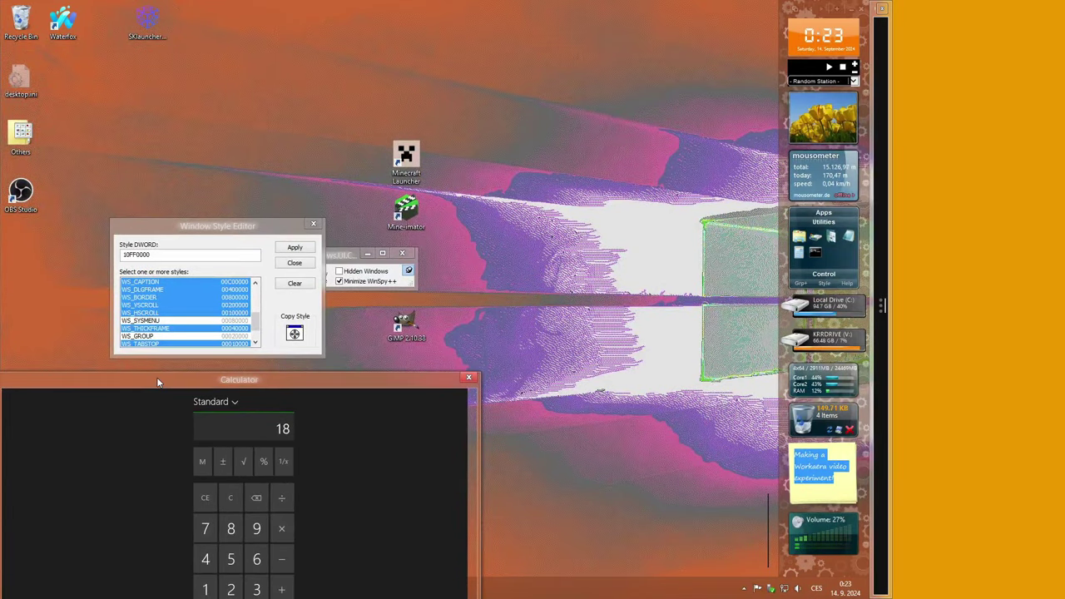
drag(159, 380, 441, 181)
drag(281, 177, 590, 33)
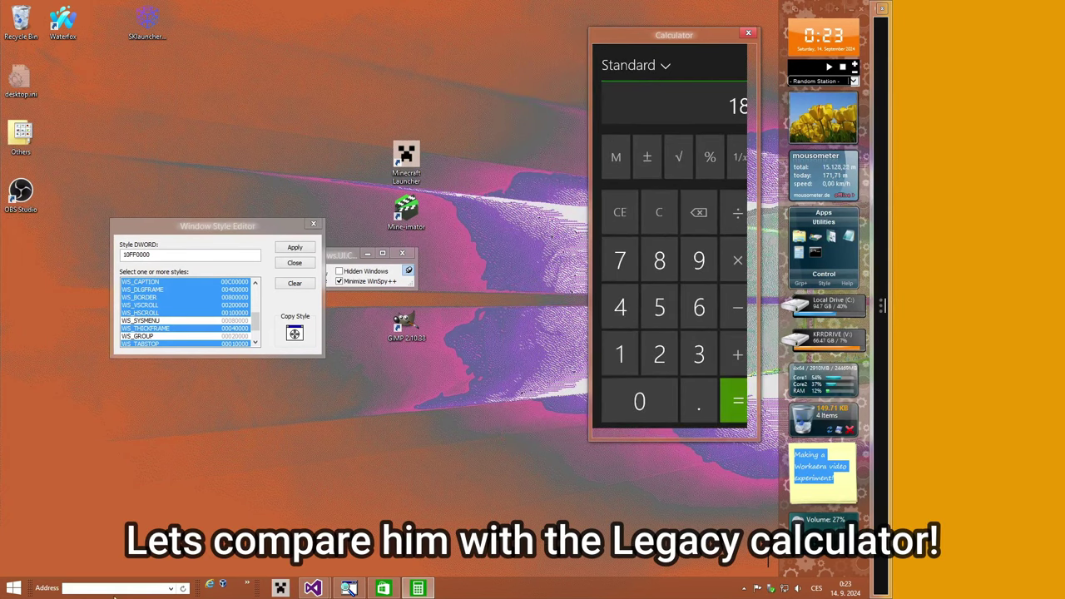
Run calc to open the legacy calculator, and arrange it beside the Metro Calculator for comparison.
click(121, 588)
text(calc)
key(Return)
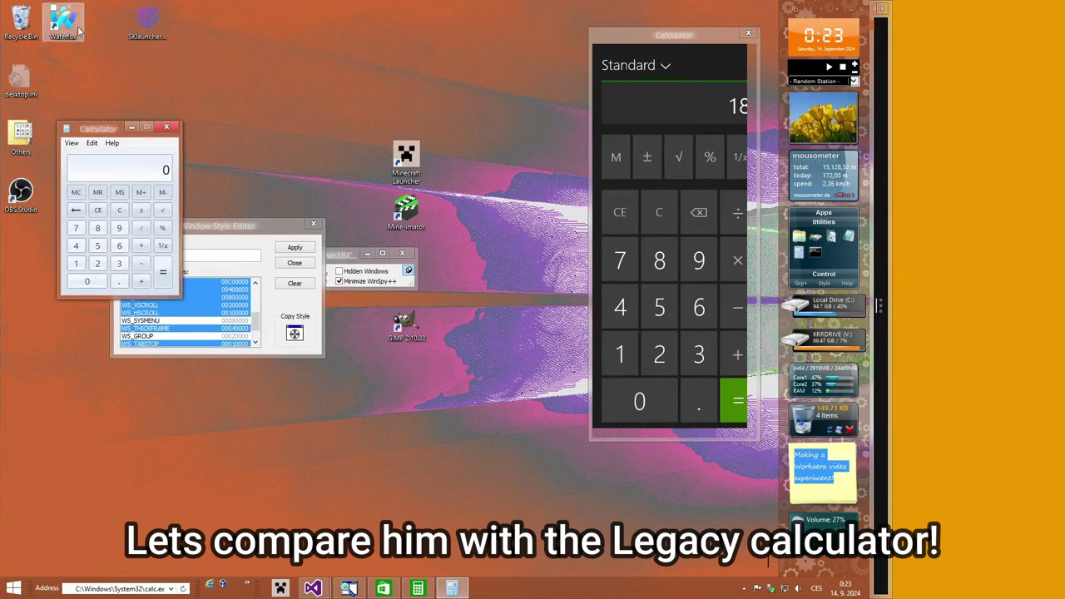
drag(633, 39, 652, 24)
click(969, 300)
click(9, 589)
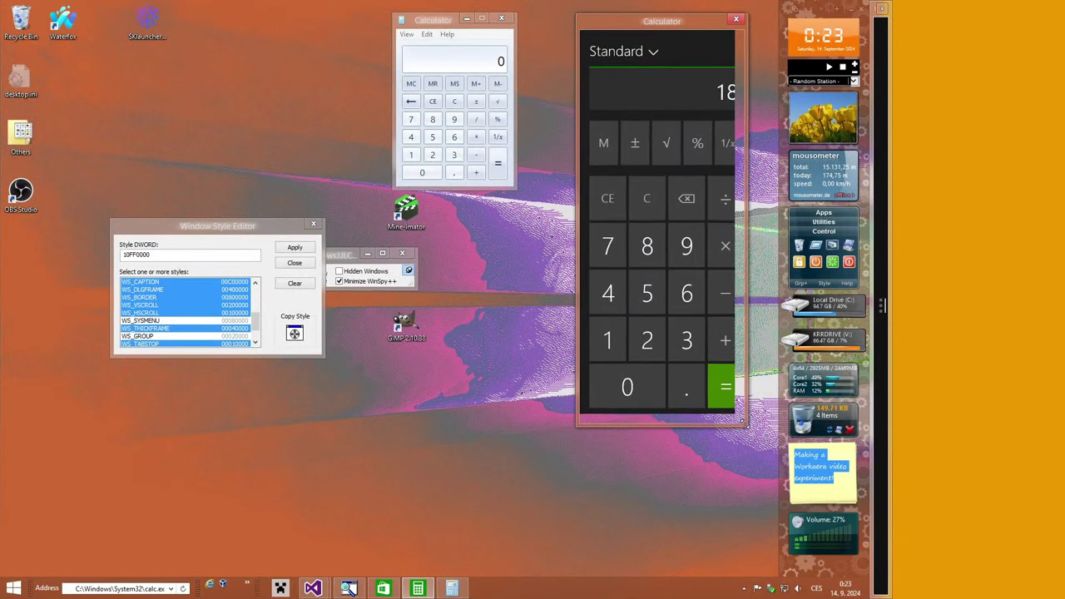
Remove the vertical and horizontal scroll styles from the Metro Calculator window and apply the change.
click(158, 304)
click(158, 312)
click(295, 247)
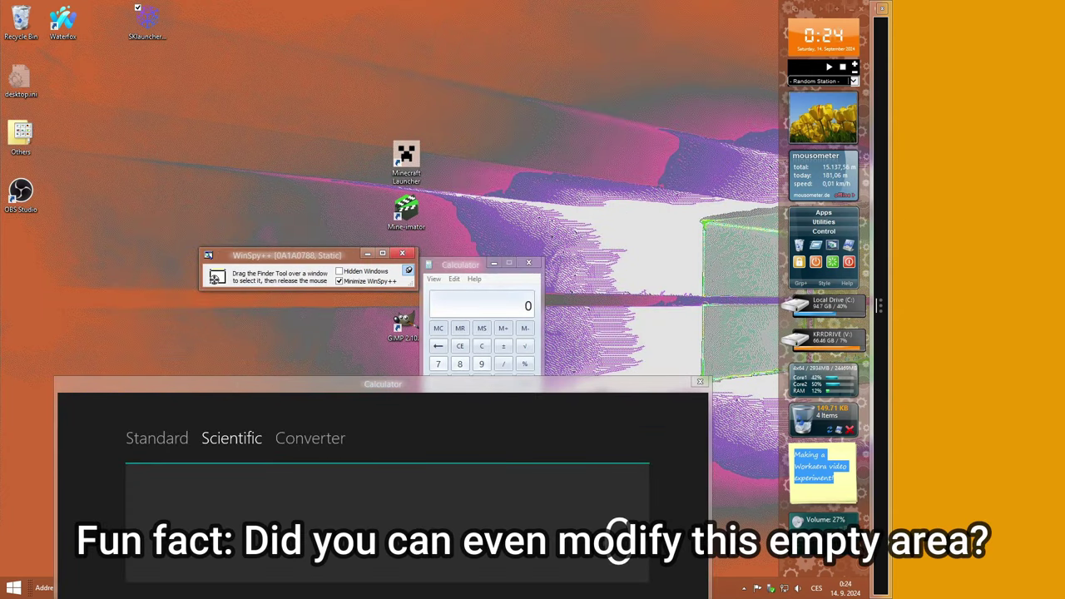
Target the empty orange area with the Finder Tool, add the overlapped and popup window styles, and remove clip siblings.
drag(972, 94, 973, 98)
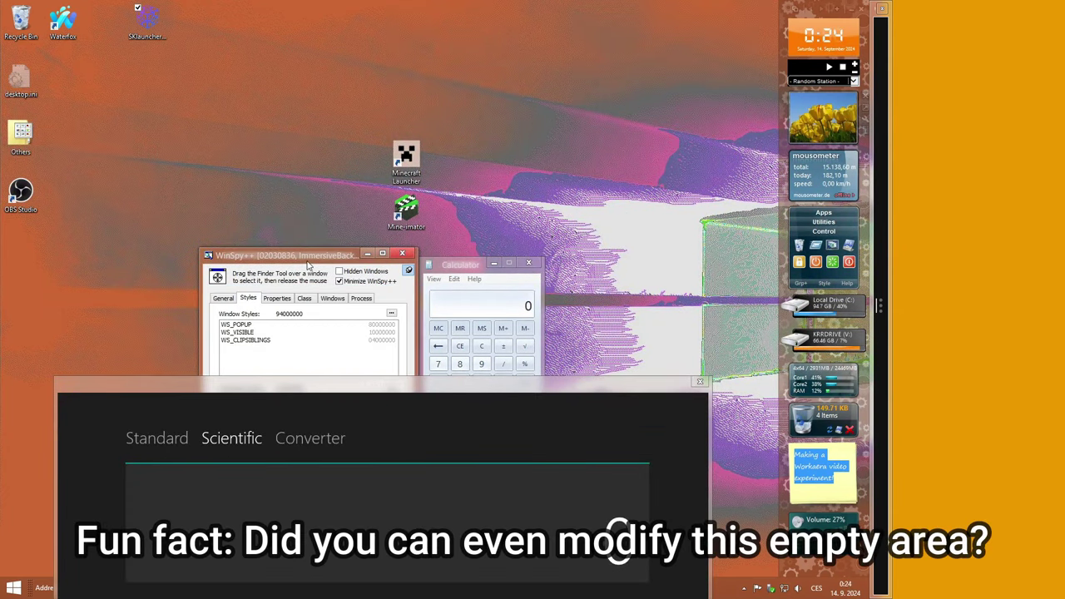
drag(308, 260, 302, 71)
click(384, 124)
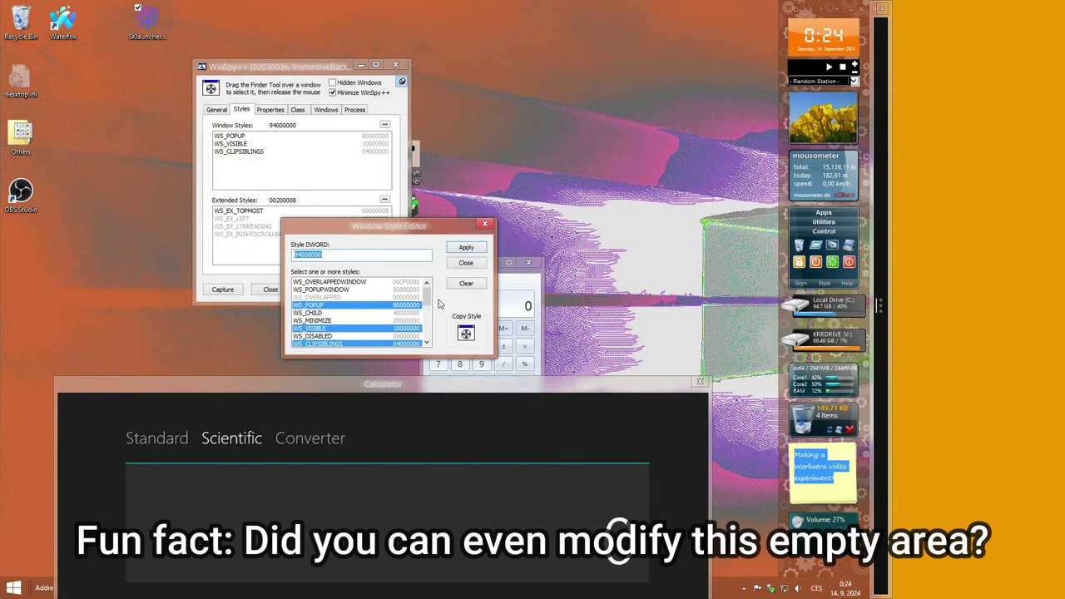
scroll(361, 306, down, 2)
scroll(349, 299, up, 2)
click(322, 284)
click(322, 290)
scroll(356, 325, down, 1)
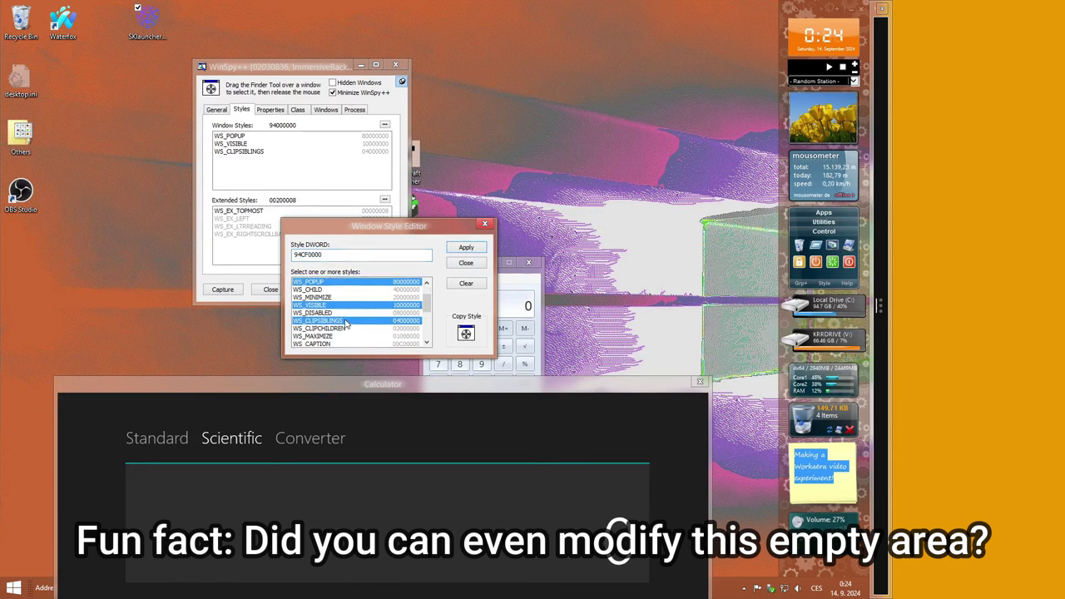
click(332, 320)
scroll(330, 322, down, 2)
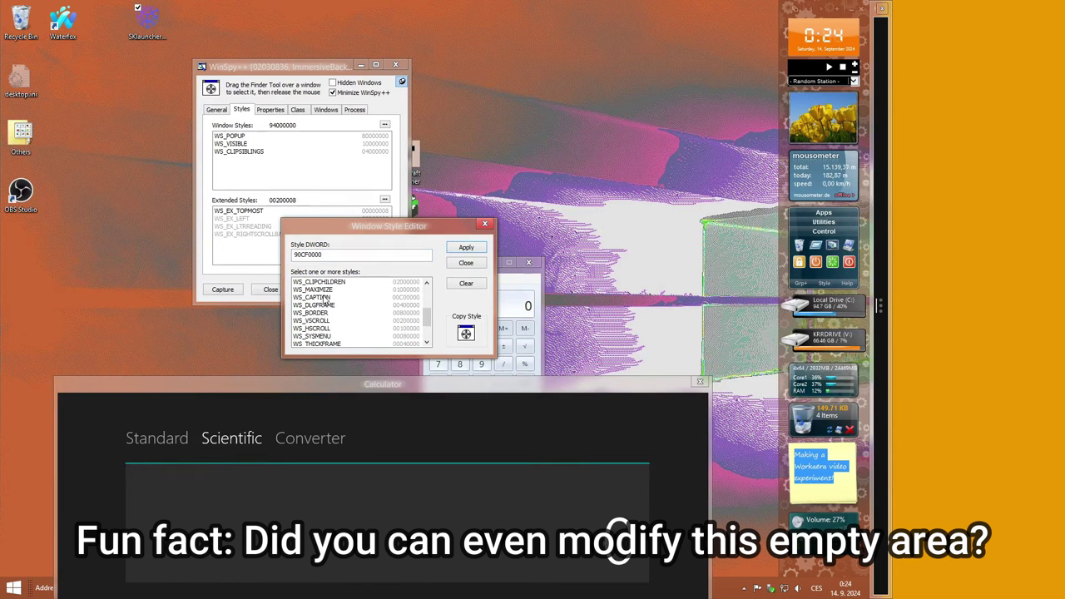
Select the group, tab stop, minimize box and maximize box styles, and apply 90CF0000 to the orange background window.
click(324, 321)
scroll(335, 329, down, 1)
click(322, 314)
click(323, 322)
click(324, 330)
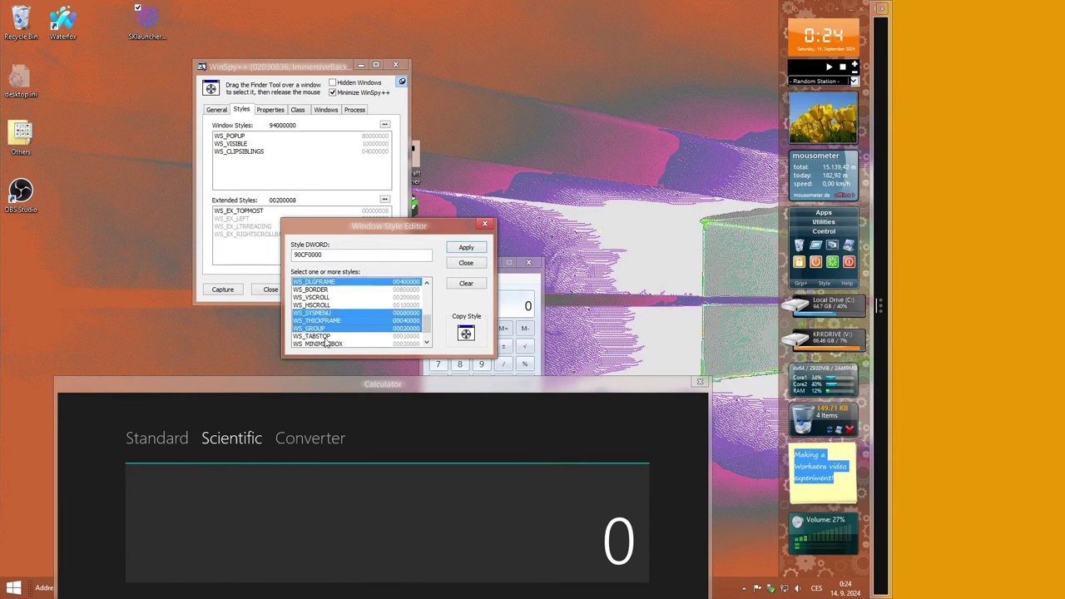
click(324, 337)
click(331, 343)
scroll(342, 342, down, 1)
click(393, 330)
click(472, 249)
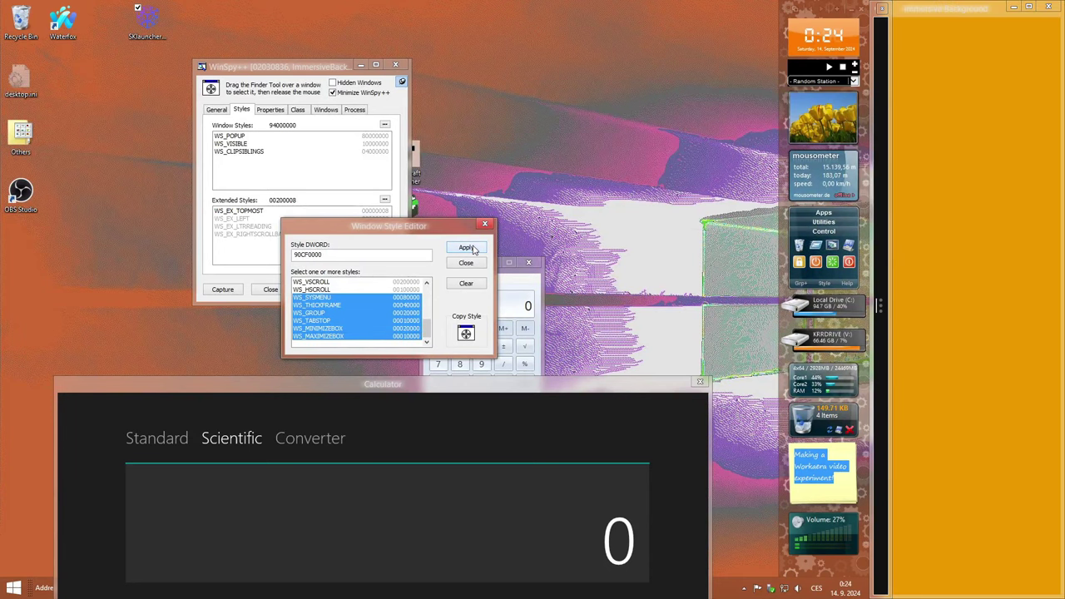
Pull the orange background window onto the desktop, shrink it, and try the context menu on the uncovered wallpaper.
drag(976, 15, 566, 22)
drag(480, 10, 379, 65)
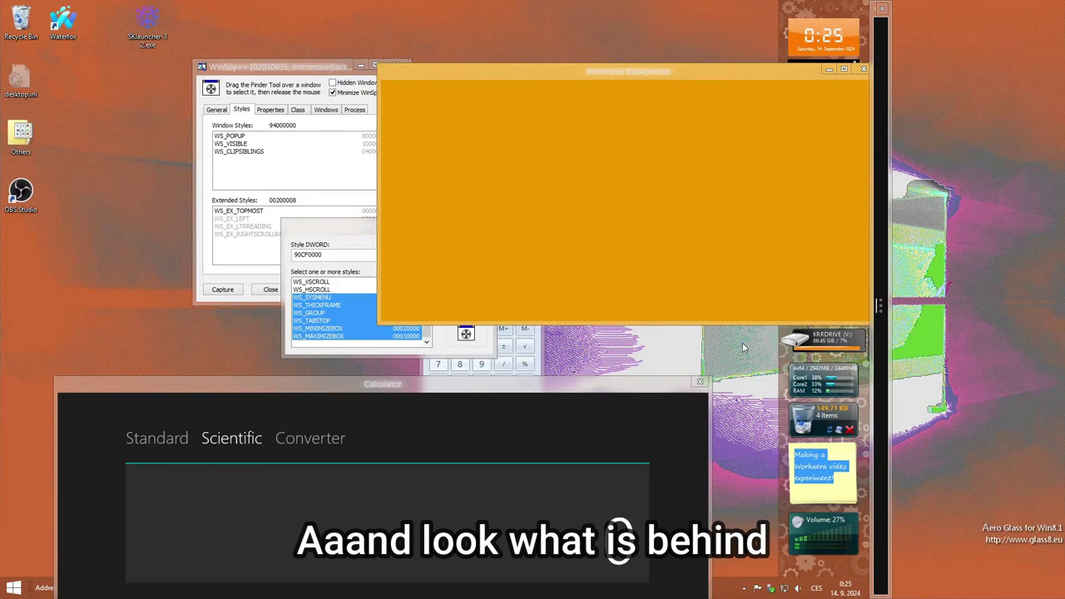
right_click(948, 334)
right_click(941, 241)
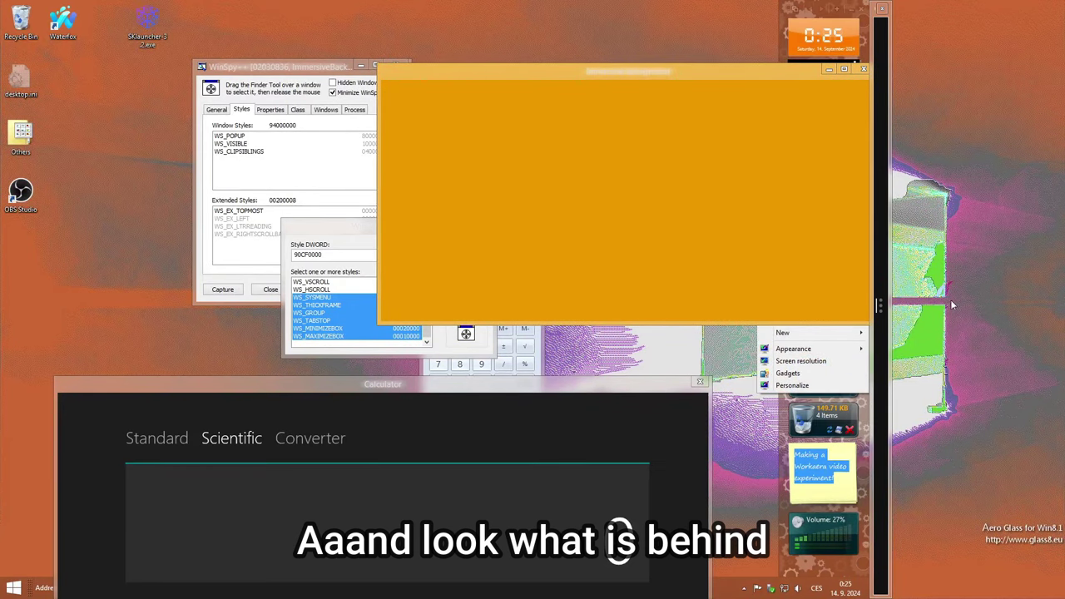
drag(574, 72, 548, 141)
Clear the style editor out of the way and inspect the uncovered wallpaper area with the Finder Tool.
click(221, 83)
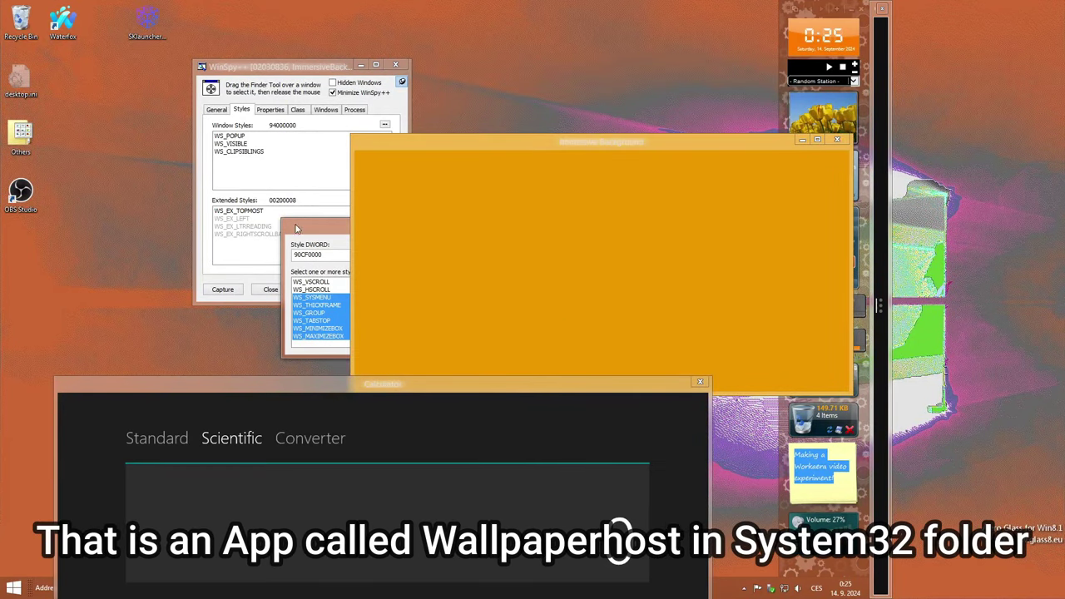
drag(296, 229, 121, 118)
click(288, 153)
drag(211, 88, 968, 87)
drag(276, 258, 183, 87)
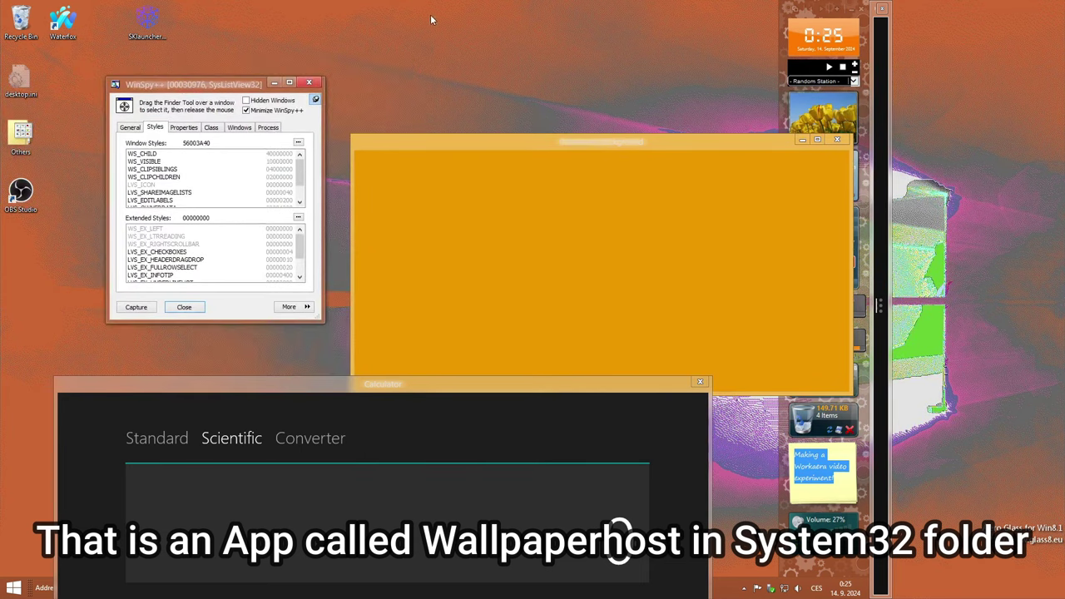
Draw selection rectangles over the desktop, and move the Waterfox icon into the uncovered area beyond the divider.
drag(460, 4, 1038, 96)
drag(954, 172, 954, 172)
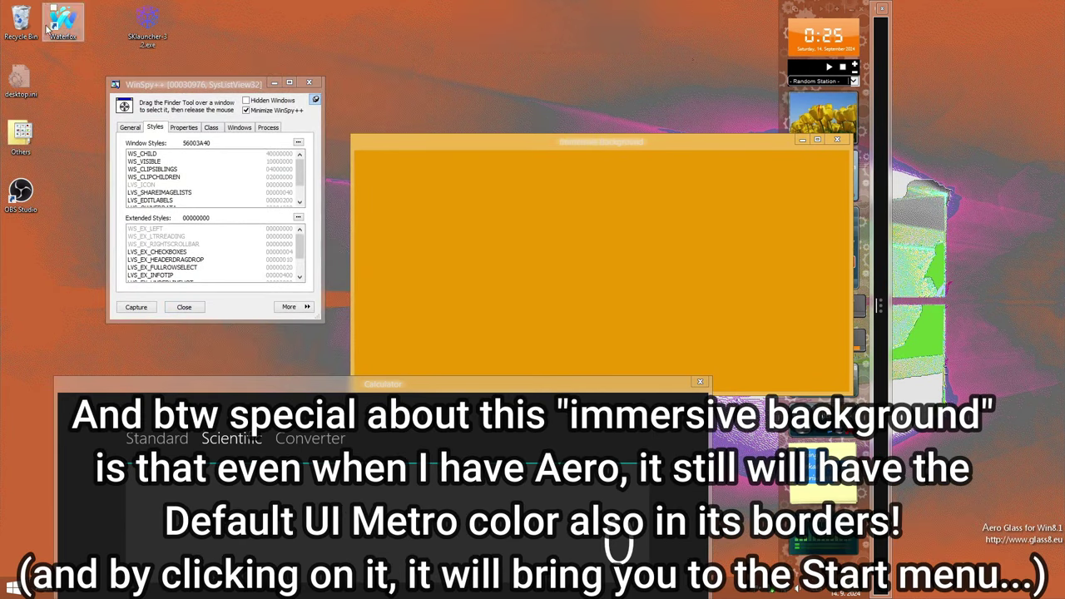
drag(63, 21, 984, 97)
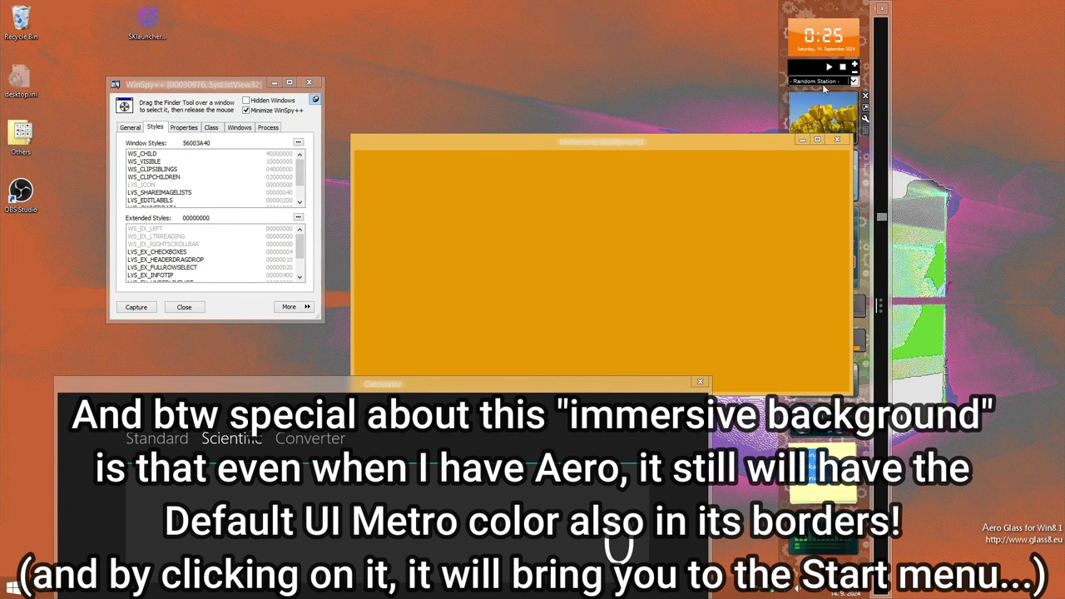
Move the Immersive Background window around the desktop, open Start through its surface, and return to the desktop.
drag(708, 141, 1019, 102)
drag(574, 81, 619, 44)
click(505, 96)
click(9, 591)
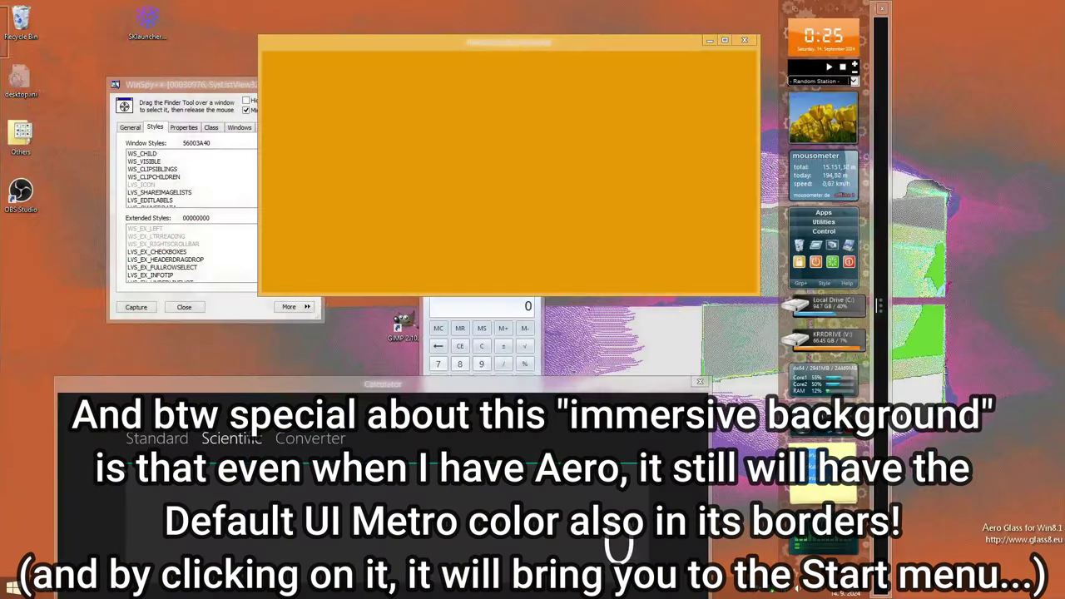
drag(607, 44, 564, 87)
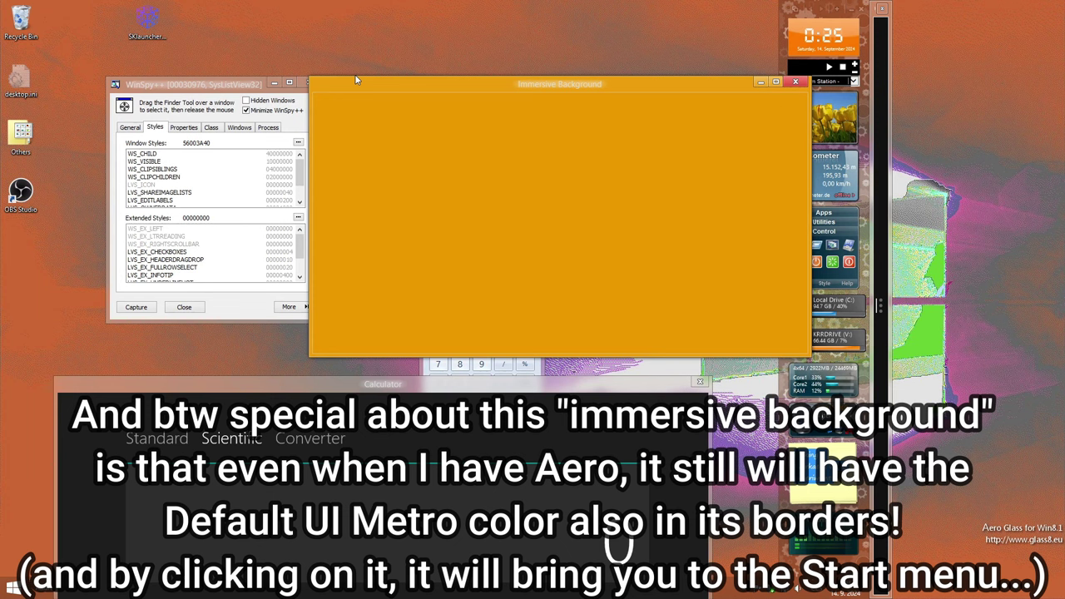
Maximize the Immersive Background window and switch it back to its floating size.
right_click(347, 83)
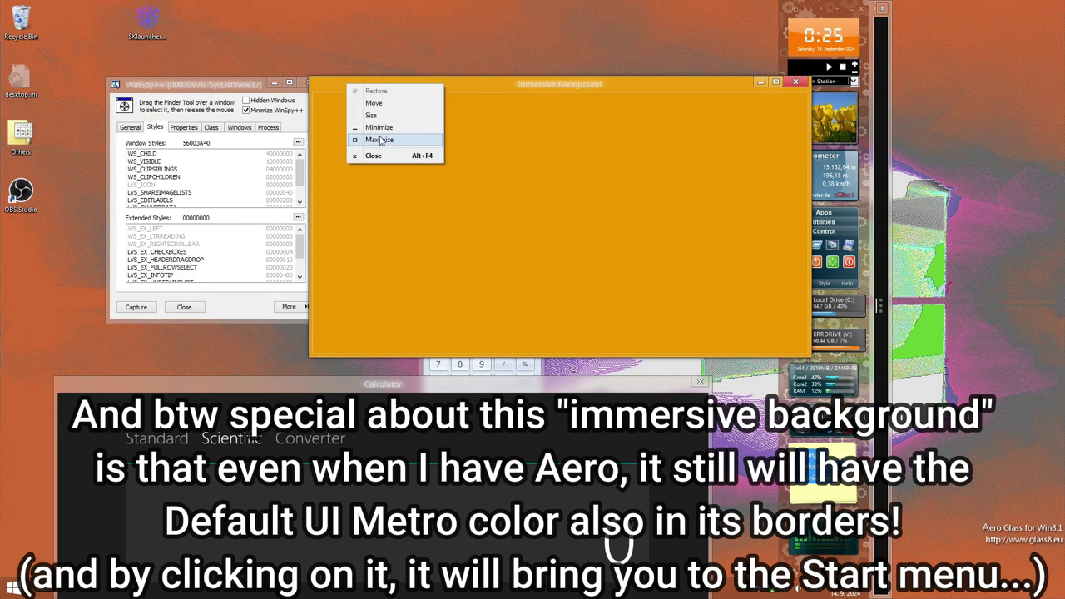
click(380, 140)
double_click(697, 5)
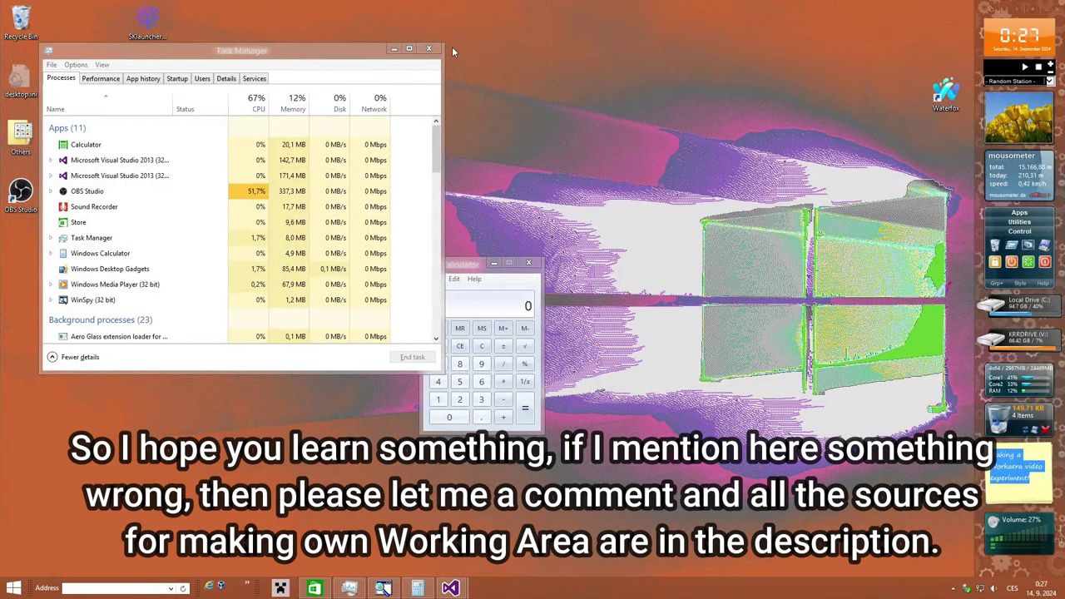
Close Task Manager, look through the list of all apps by category, and return to the desktop.
click(428, 49)
key(super)
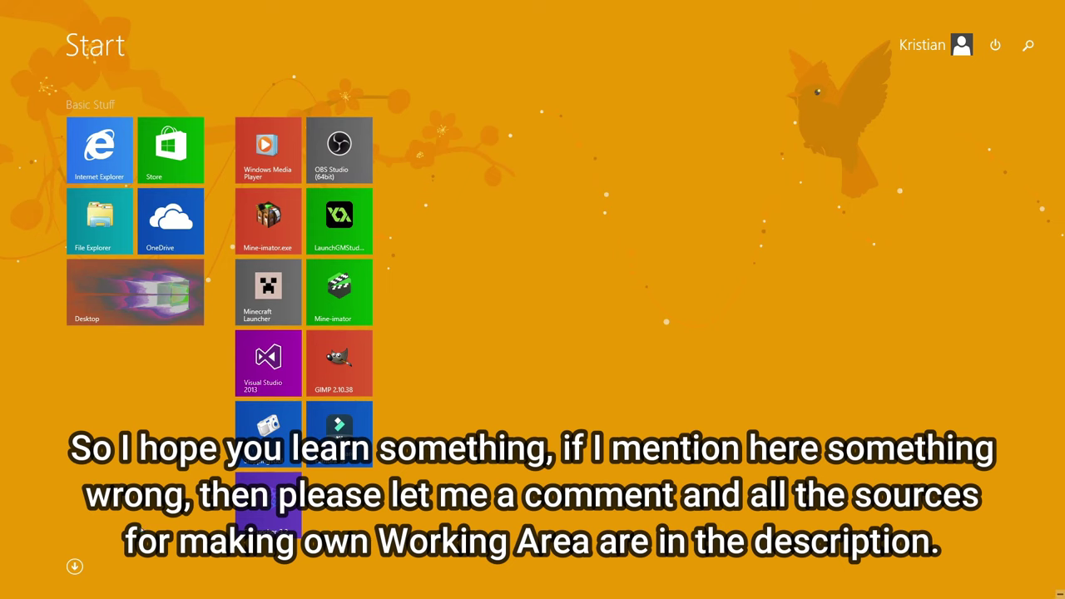
click(74, 566)
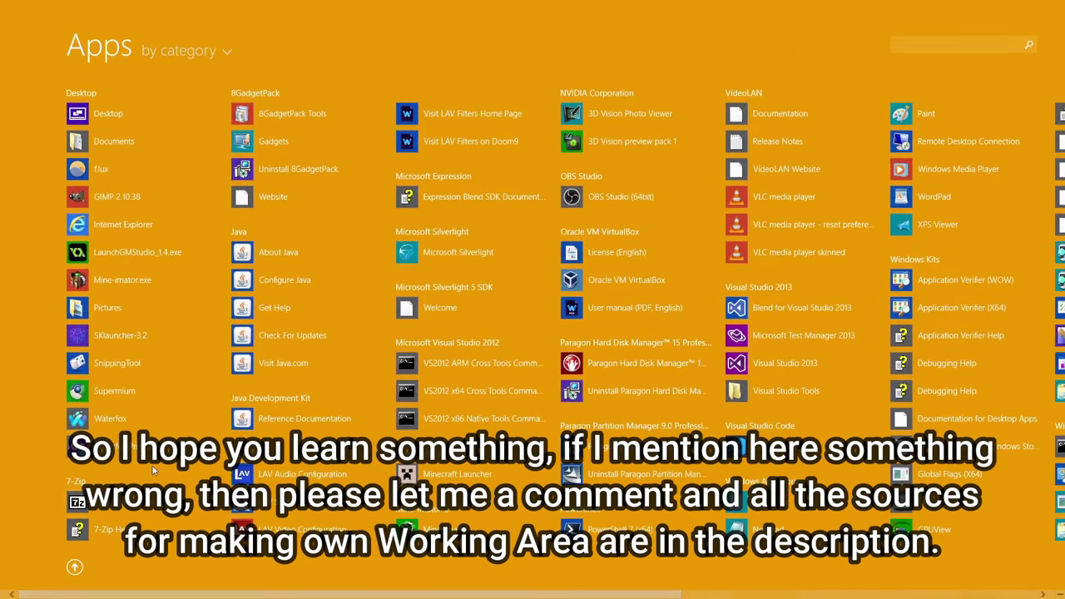
scroll(405, 311, down, 3)
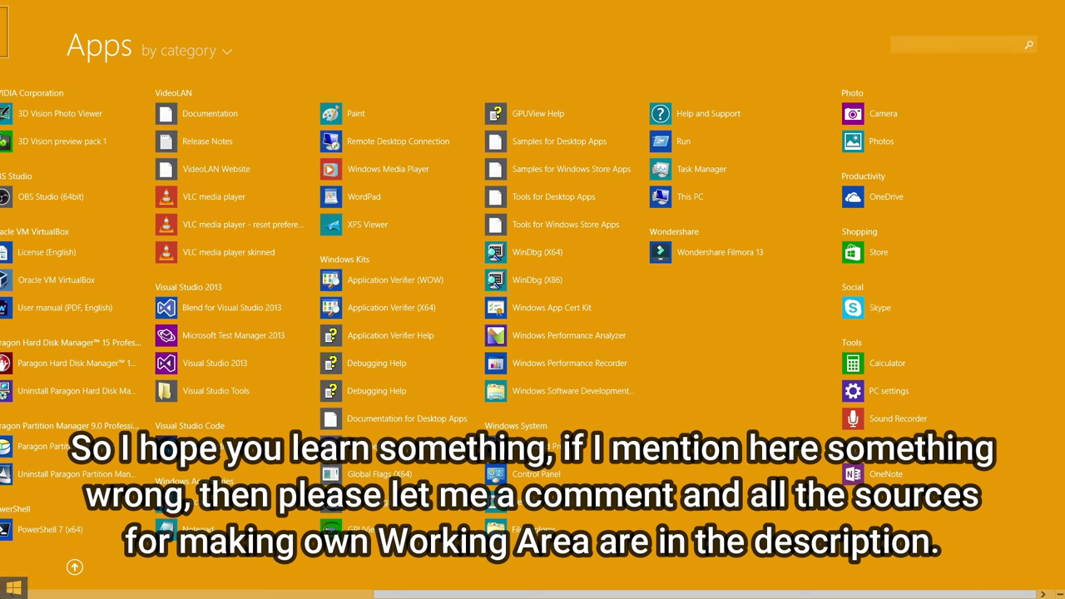
click(9, 591)
click(4, 589)
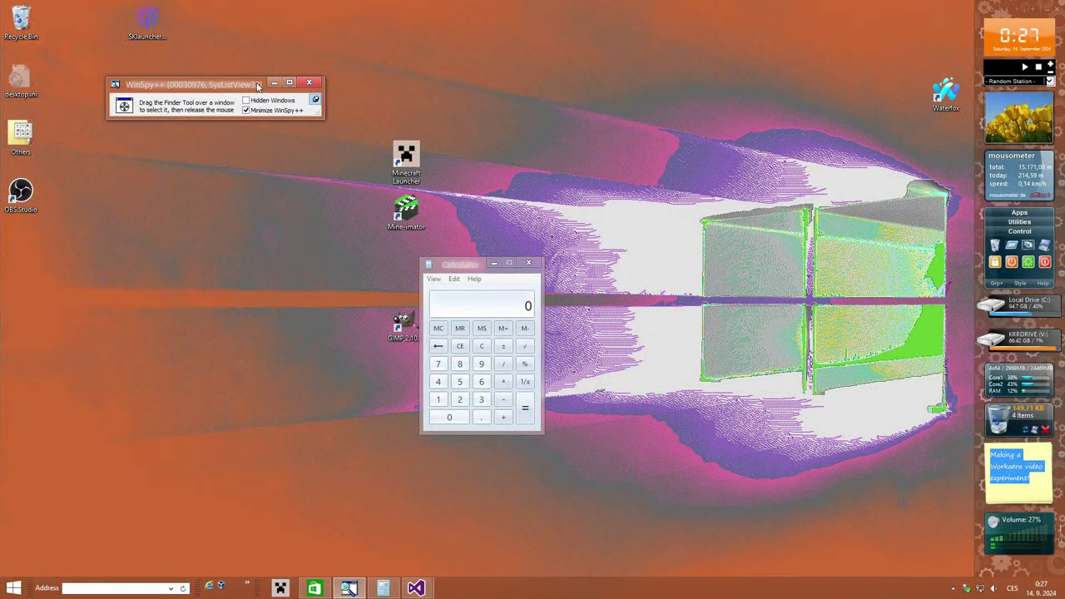
Move the WinSpy++ window over the wallpaper's Windows logo and close the legacy calculator.
drag(258, 86, 832, 289)
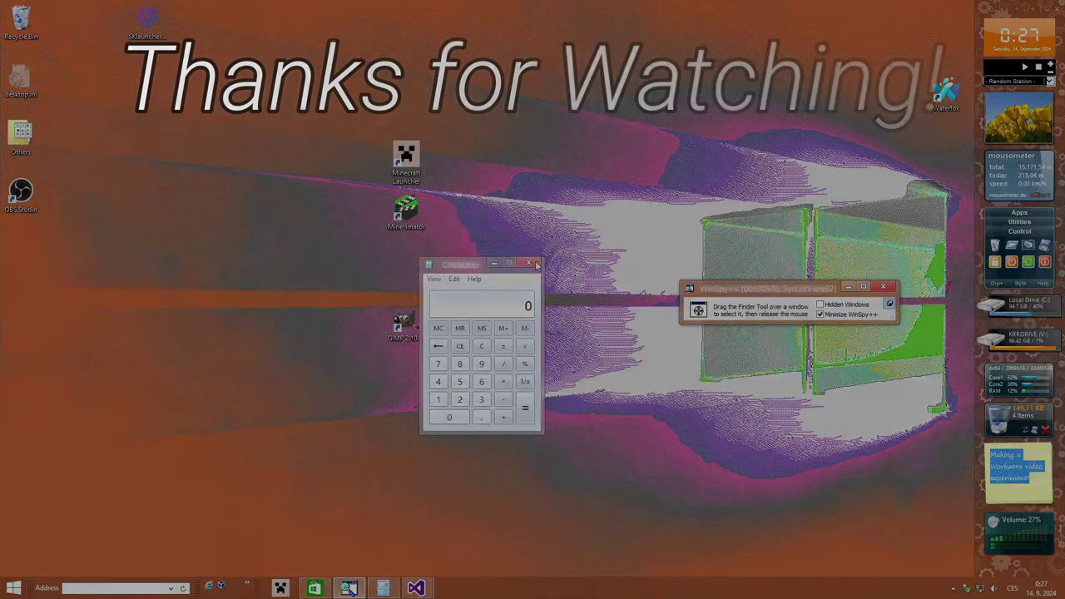
click(535, 260)
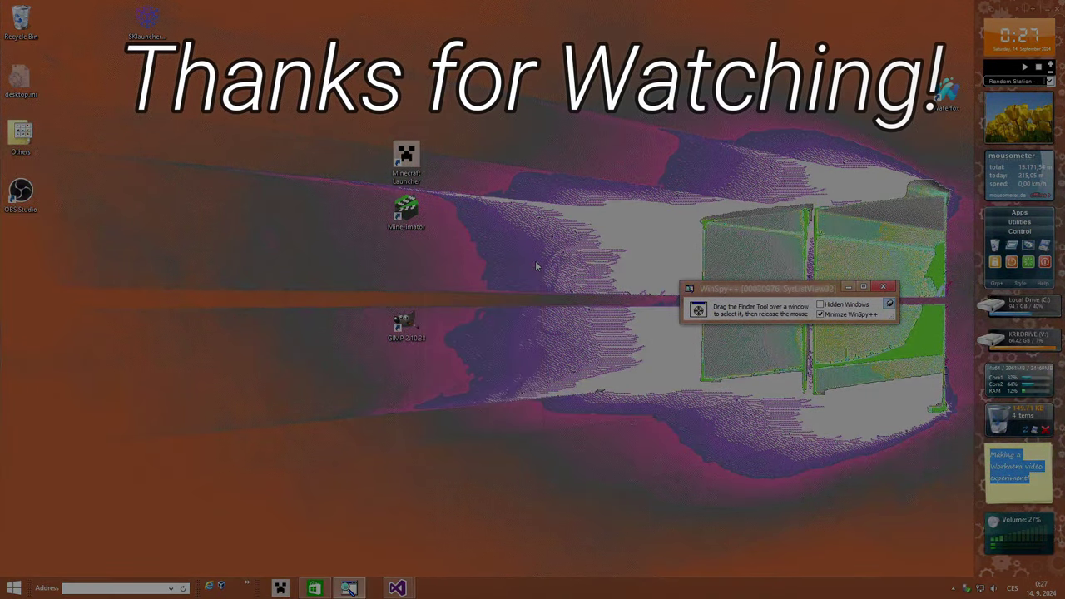
Run winver to bring up the Windows version information.
key(super+r)
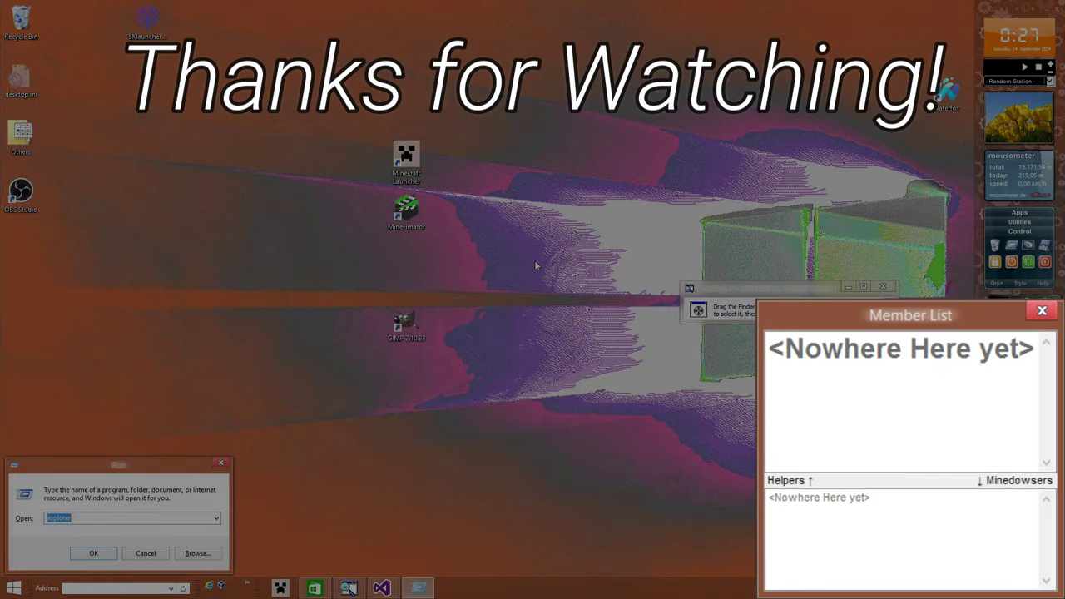
text(winver)
key(Return)
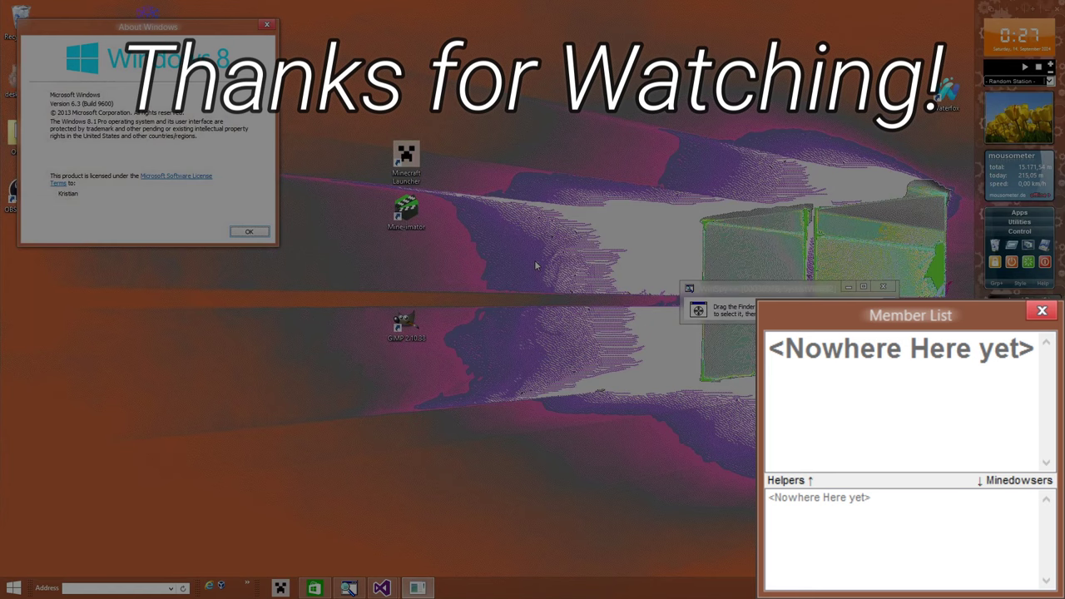